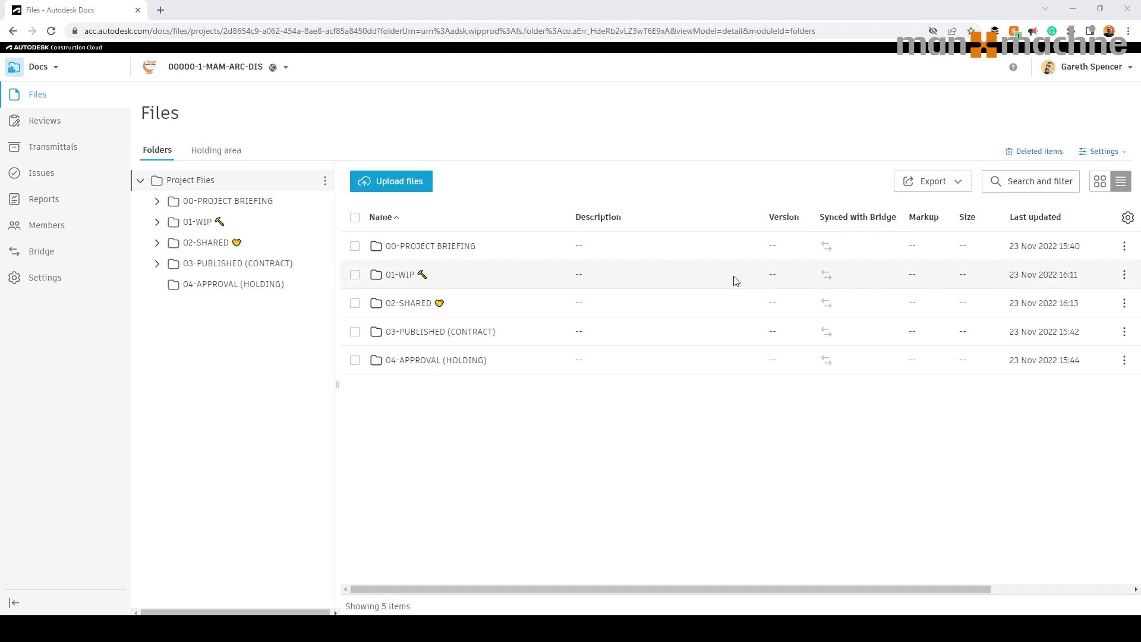
Step: Look over the Bridge invitation form for bridging a new project, including its email and message fields, and close it unsent
{"action": "left_click", "coordinate": [47, 257]}
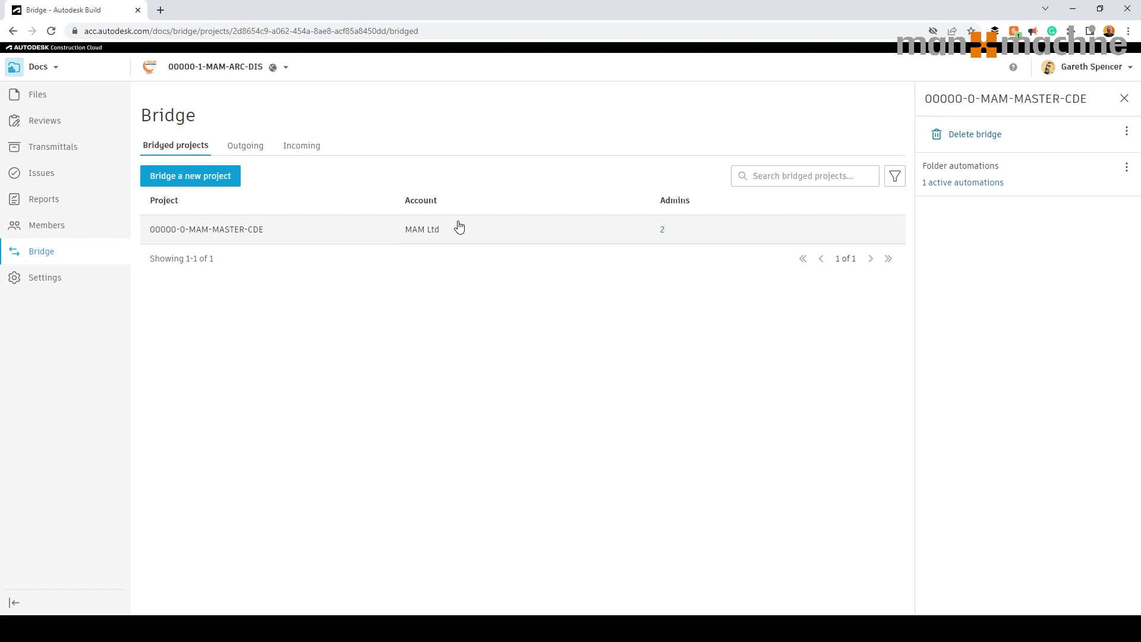
{"action": "left_click", "coordinate": [202, 176]}
{"action": "left_click", "coordinate": [465, 296]}
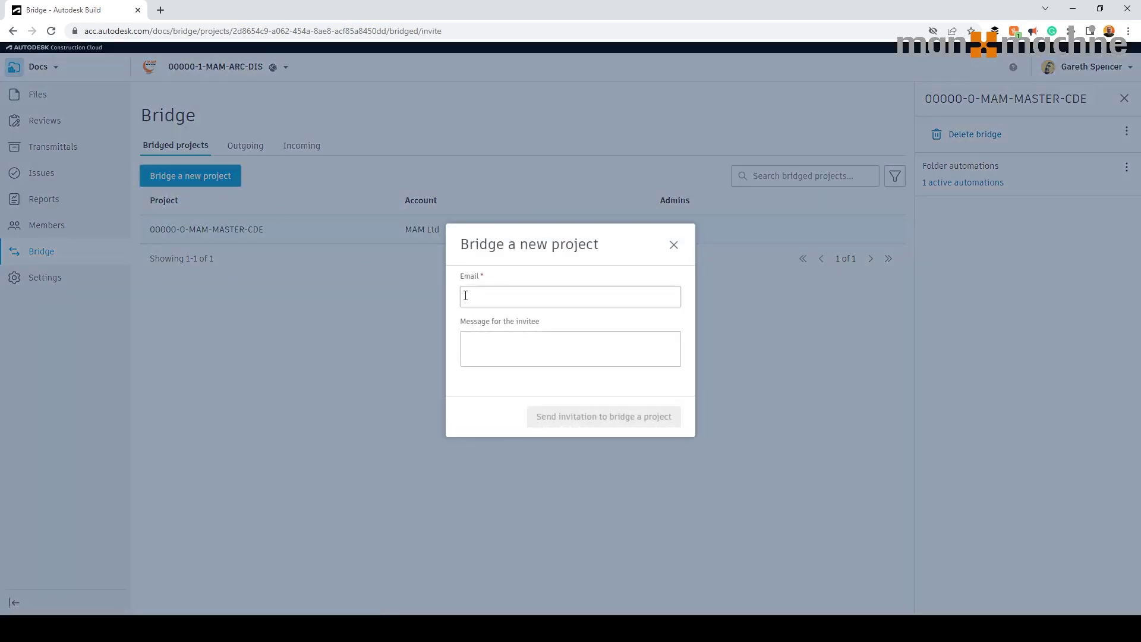
{"action": "left_click", "coordinate": [464, 349]}
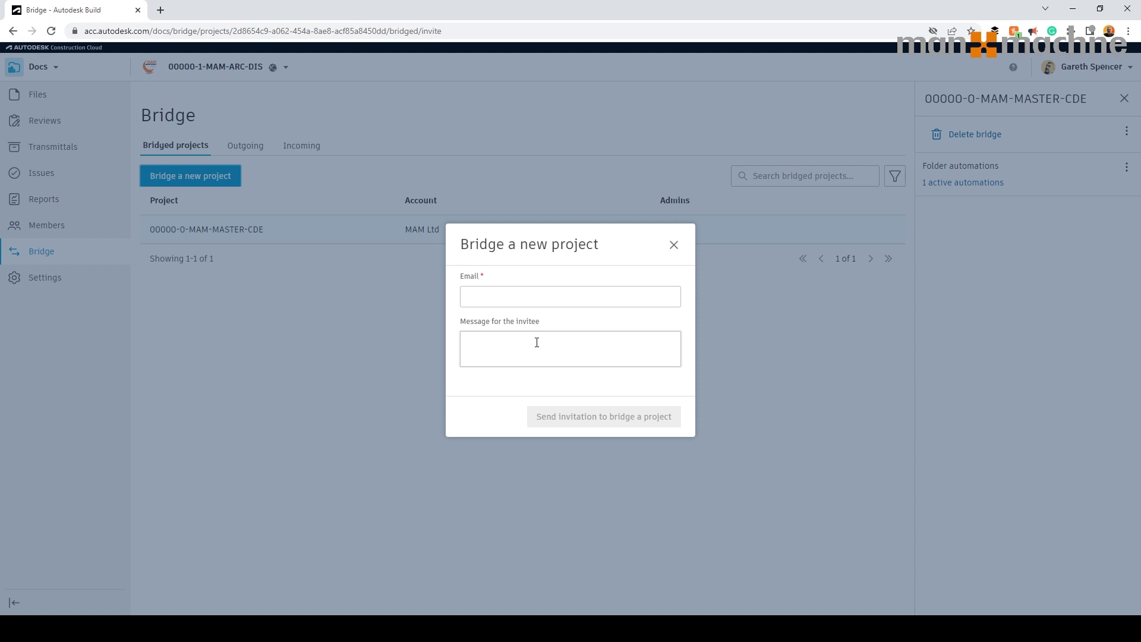
{"action": "left_click", "coordinate": [673, 245]}
Step: View the project's outgoing and incoming Bridge shares
{"action": "left_click", "coordinate": [244, 147]}
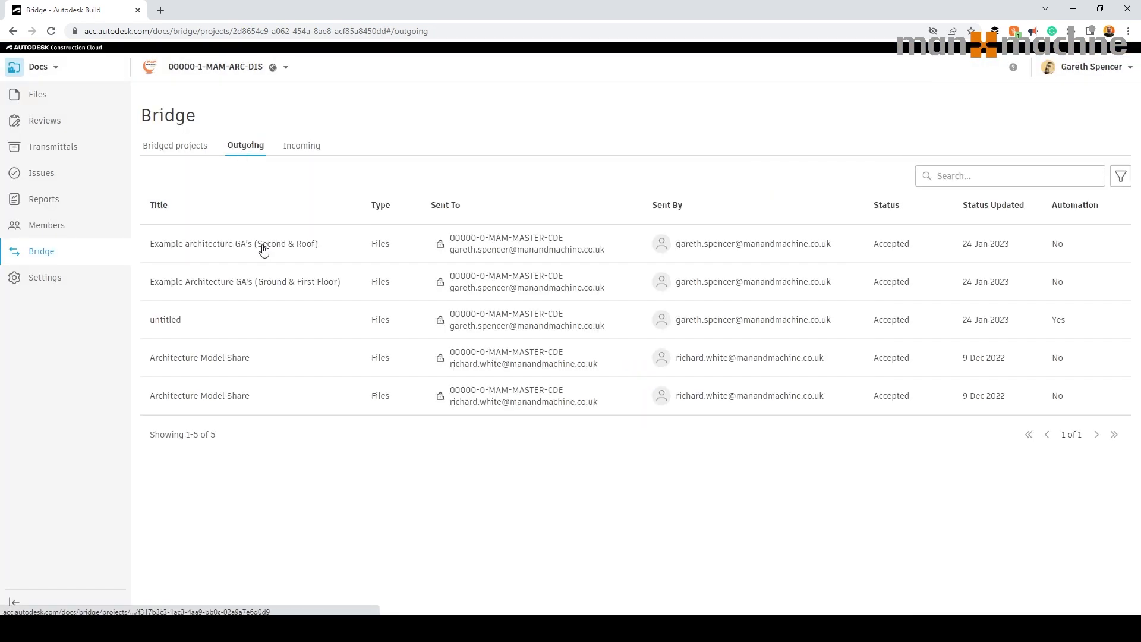
{"action": "left_click", "coordinate": [304, 146]}
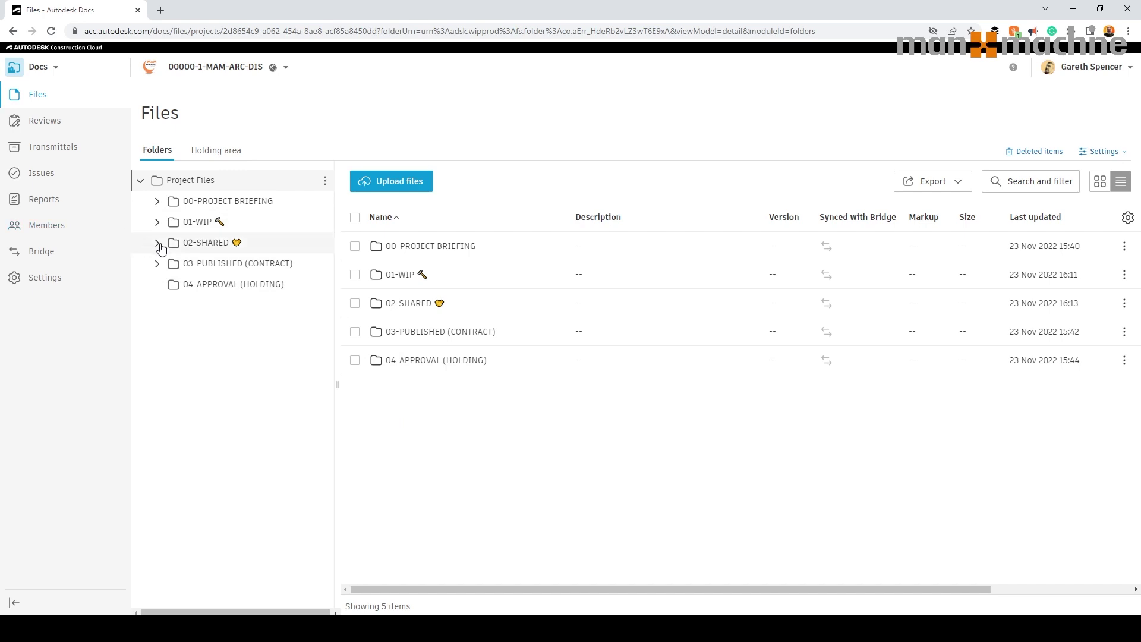
Step: Open the 02-SHARED project folder and select its 01-DRAWINGS, 02-MODELS and 03-IMAGES subfolders
{"action": "left_click", "coordinate": [157, 244]}
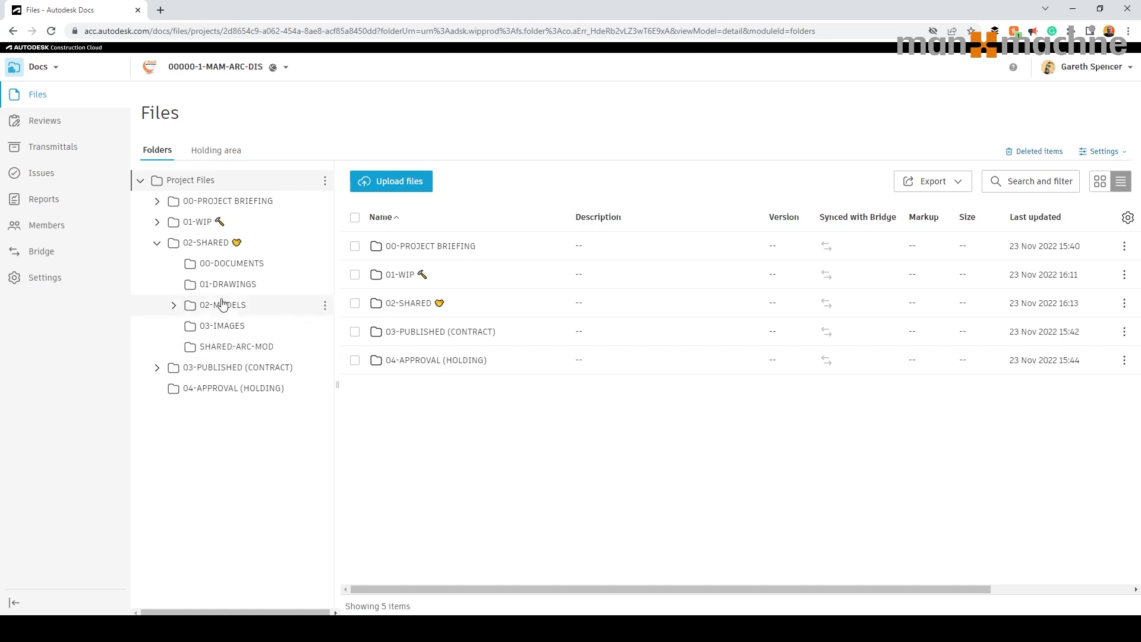
{"action": "left_click", "coordinate": [198, 248]}
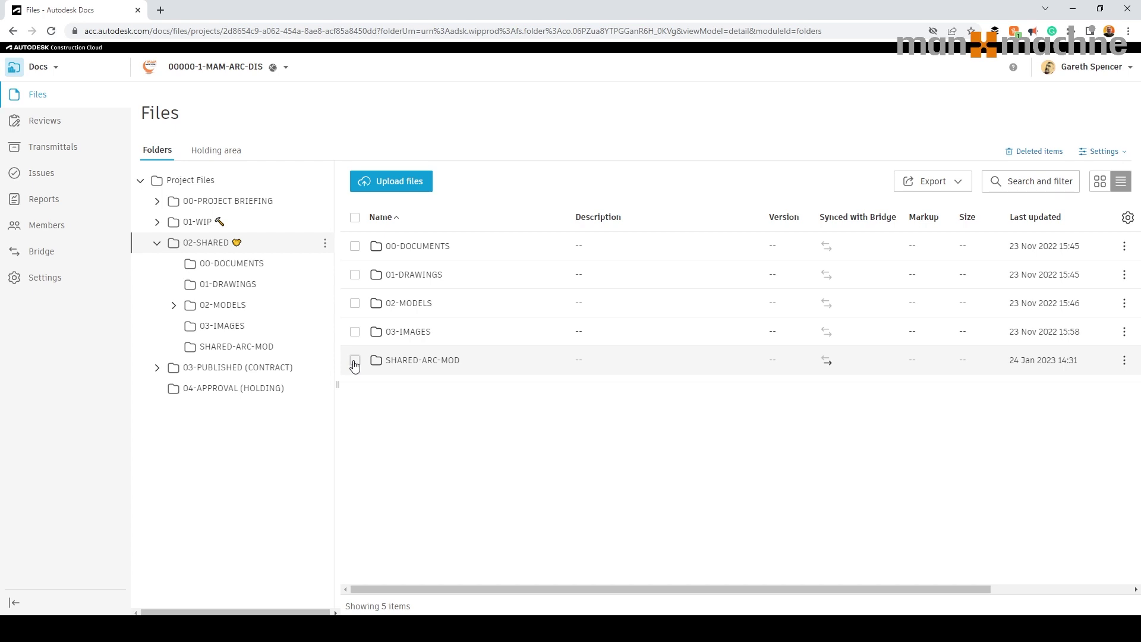
{"action": "left_click", "coordinate": [355, 331]}
{"action": "left_click", "coordinate": [354, 304]}
{"action": "left_click", "coordinate": [354, 274]}
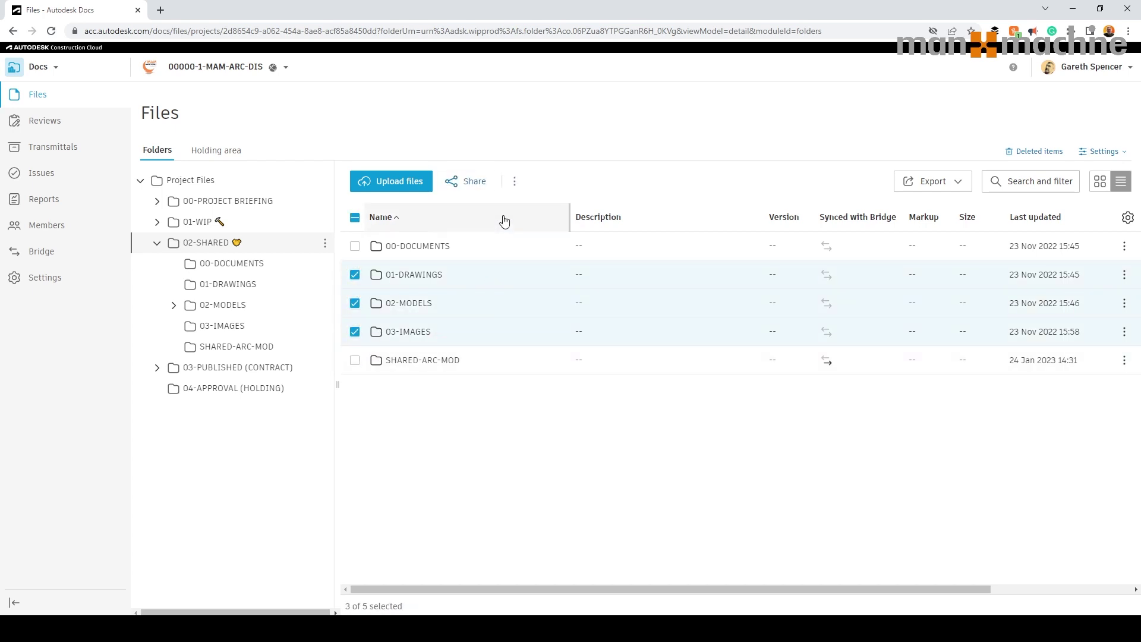
Step: Set up a share of the selected folders with another project and enable automatic syncing of updates to the target project
{"action": "left_click", "coordinate": [476, 183]}
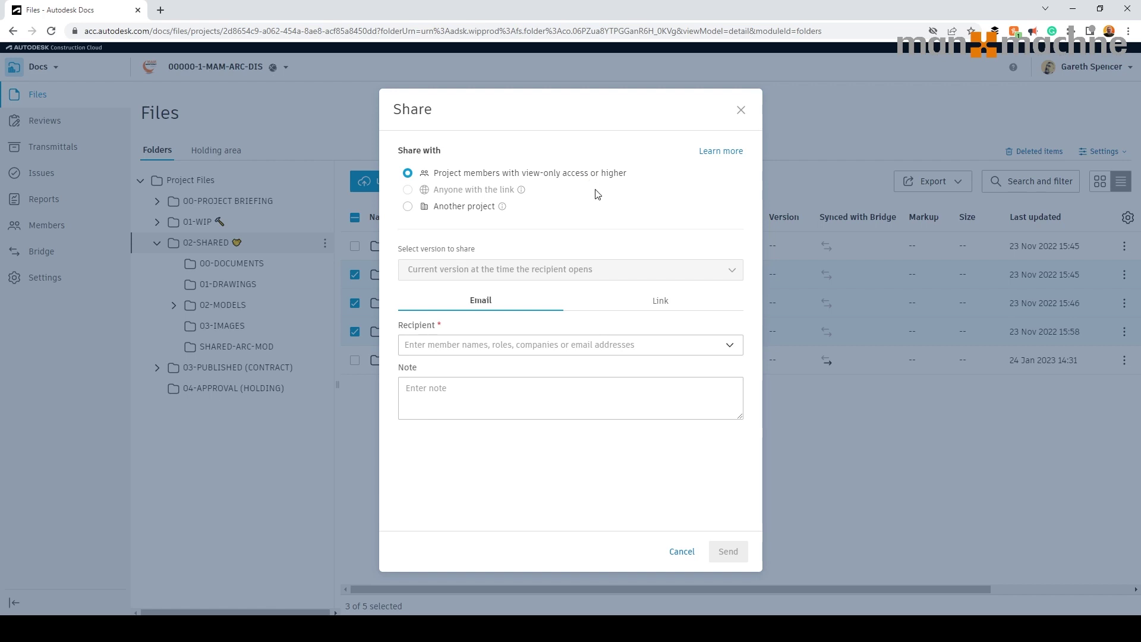
{"action": "left_click", "coordinate": [408, 207]}
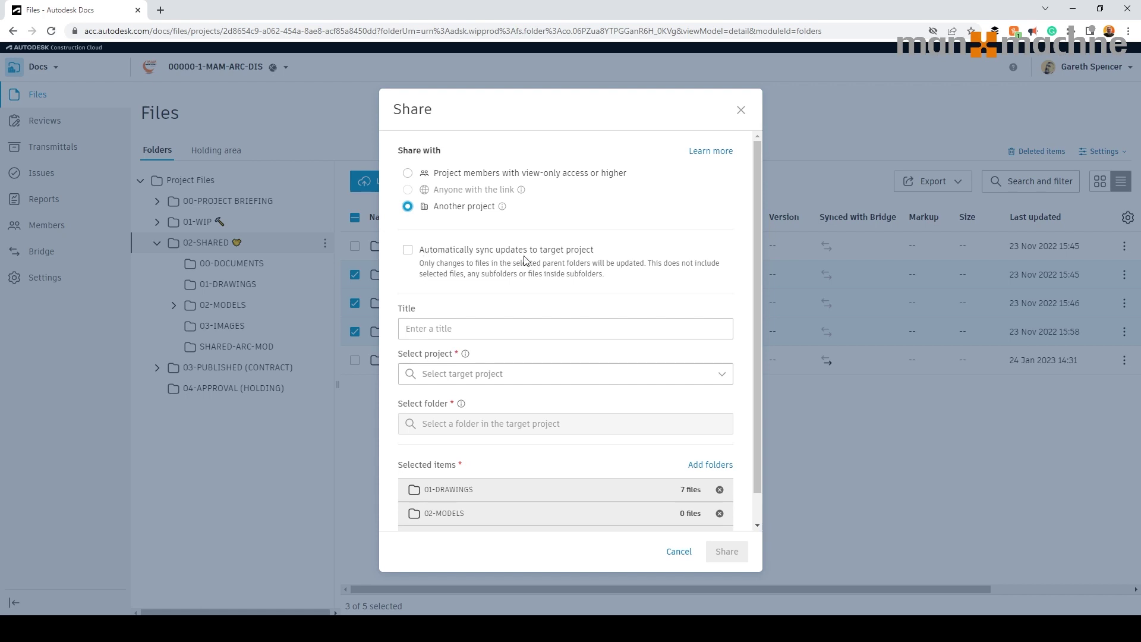
{"action": "left_click", "coordinate": [408, 249]}
{"action": "scroll", "coordinate": [508, 325], "scroll_direction": "down", "scroll_amount": 1}
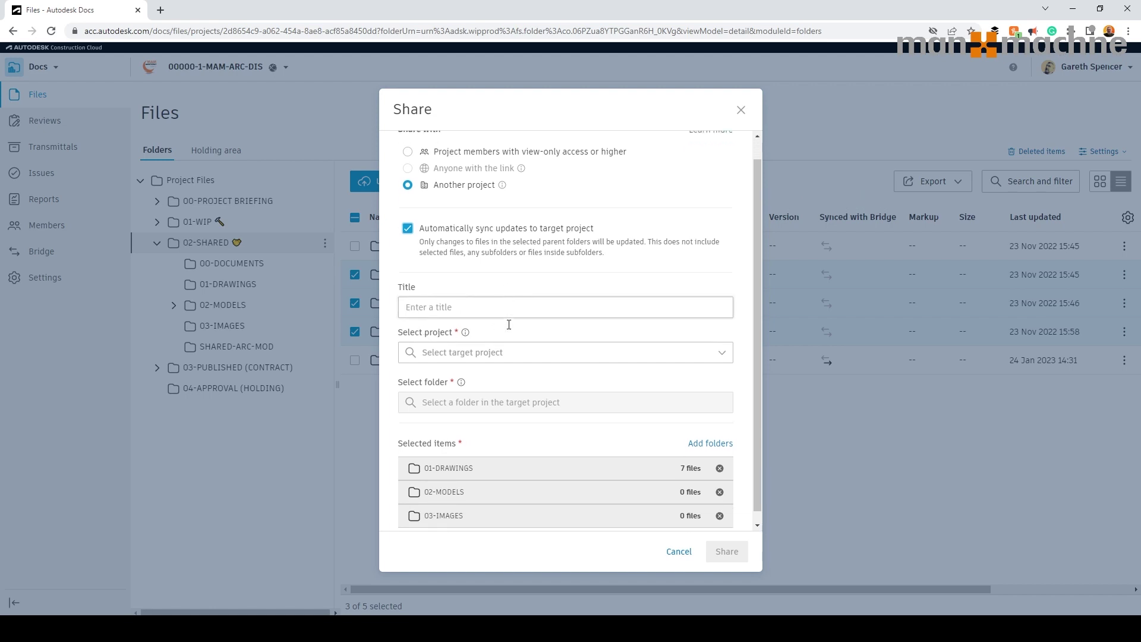
Step: Choose project 00000-0-MAM-MASTER-CDE and its 003.SHARED folder as the share target, and discard the share without sending it
{"action": "left_click", "coordinate": [460, 340]}
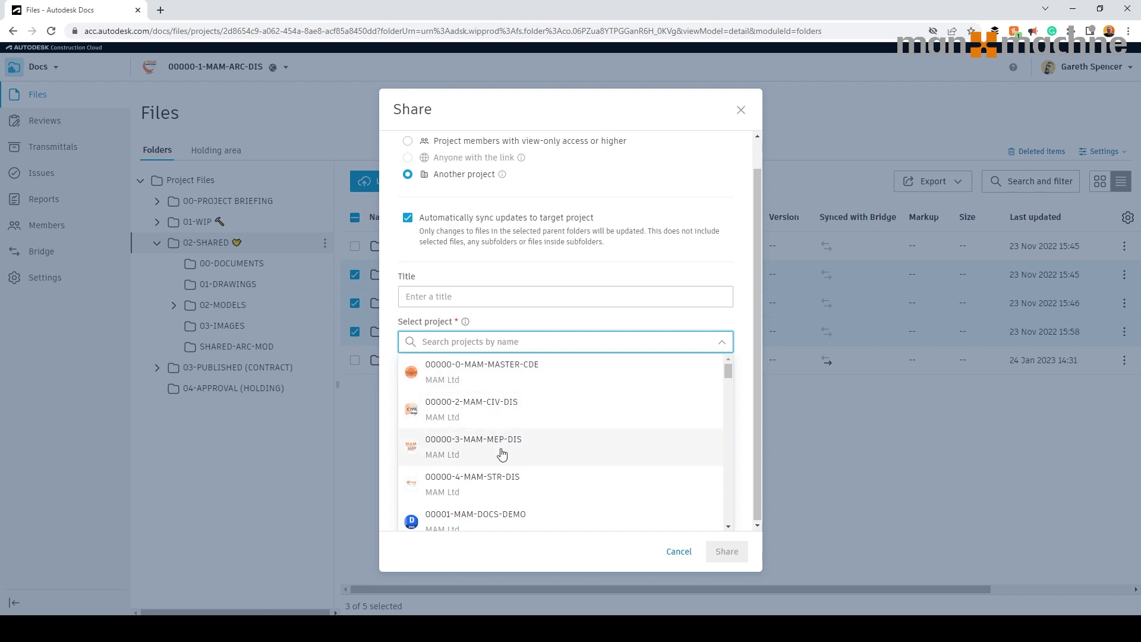
{"action": "left_click", "coordinate": [498, 376]}
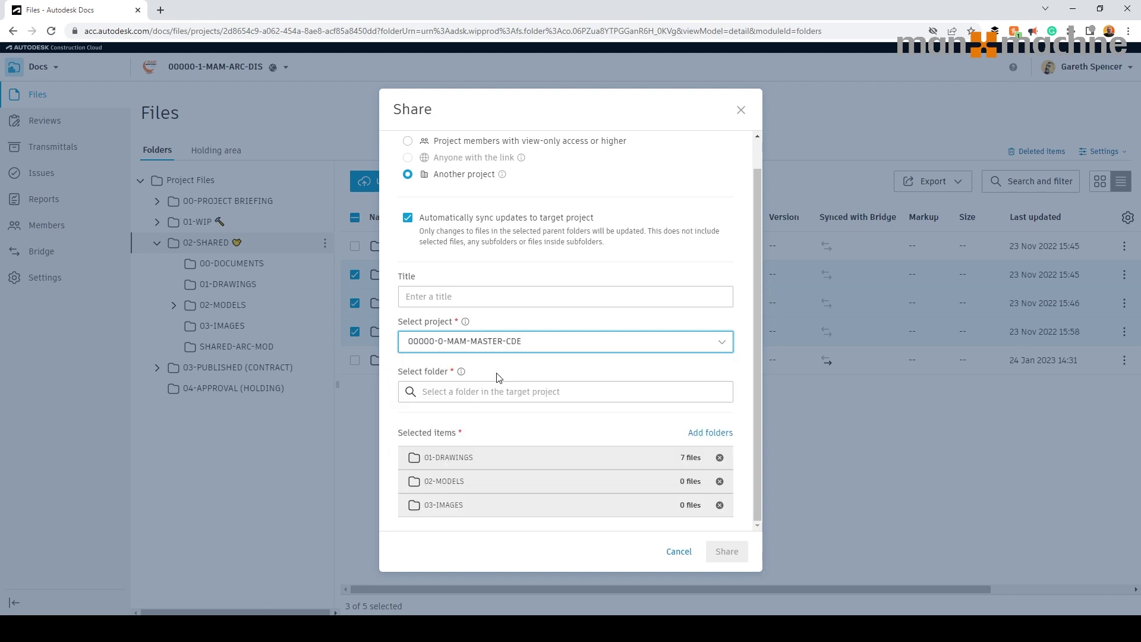
{"action": "left_click", "coordinate": [469, 393]}
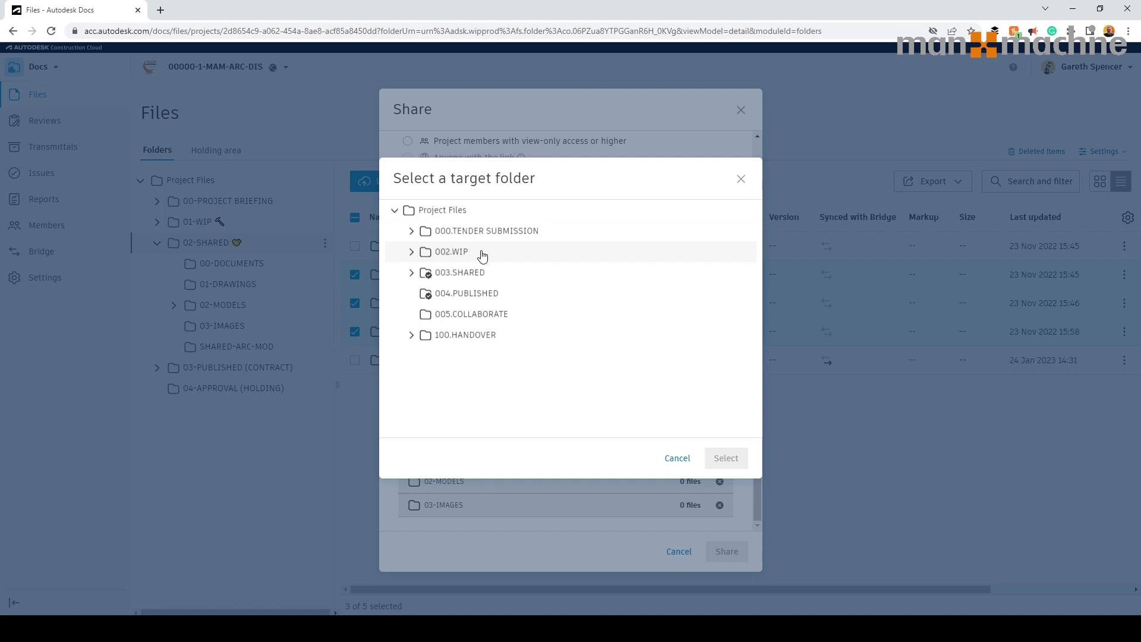
{"action": "left_click", "coordinate": [411, 273]}
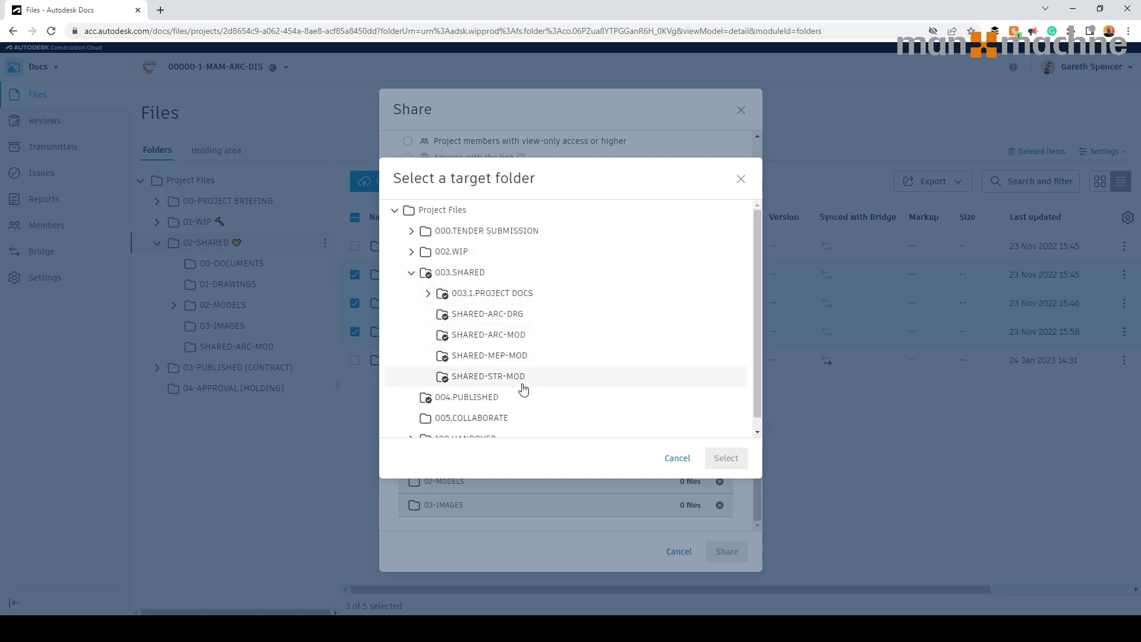
{"action": "left_click", "coordinate": [460, 278]}
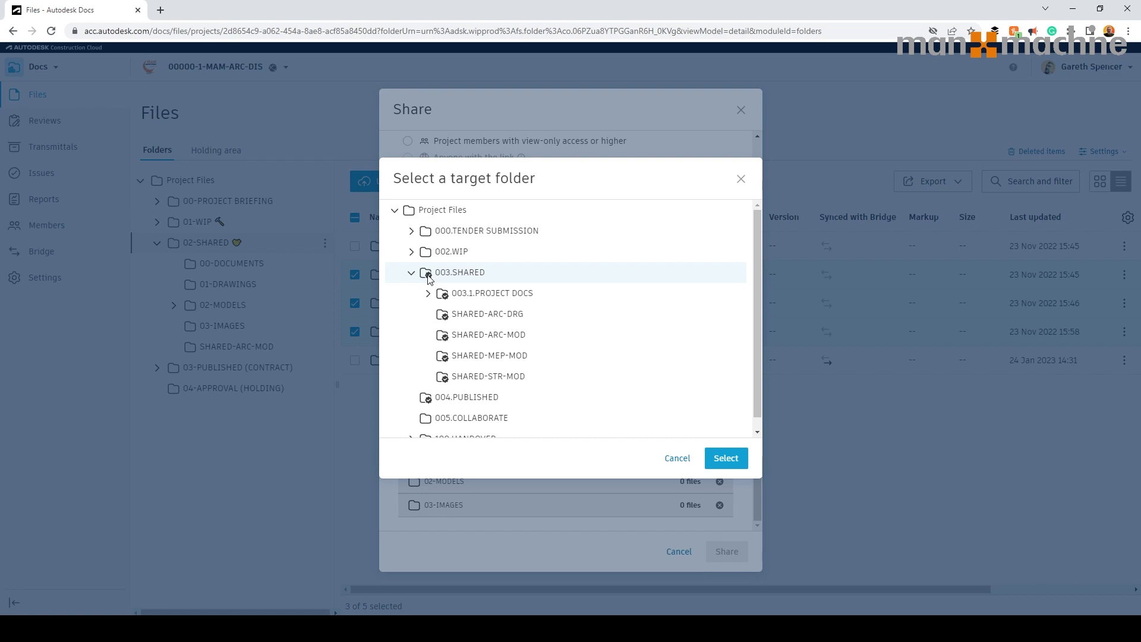
{"action": "left_click", "coordinate": [727, 459]}
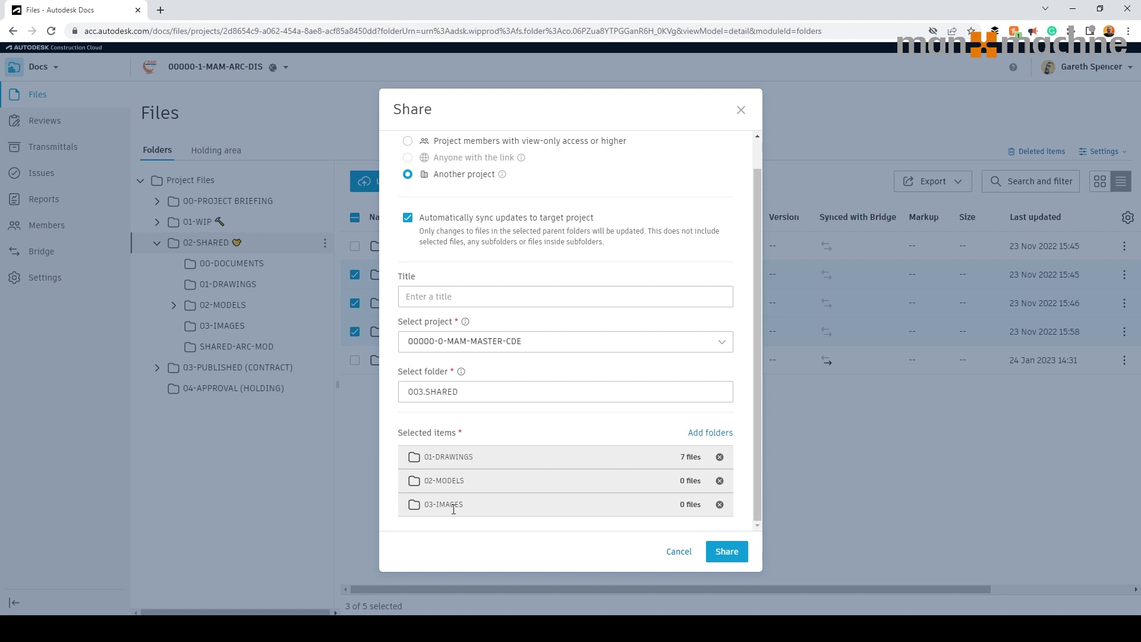
{"action": "left_click", "coordinate": [680, 551]}
Step: Open the review A0002-Master Model Update Exchange and start its final review
{"action": "left_click", "coordinate": [51, 124]}
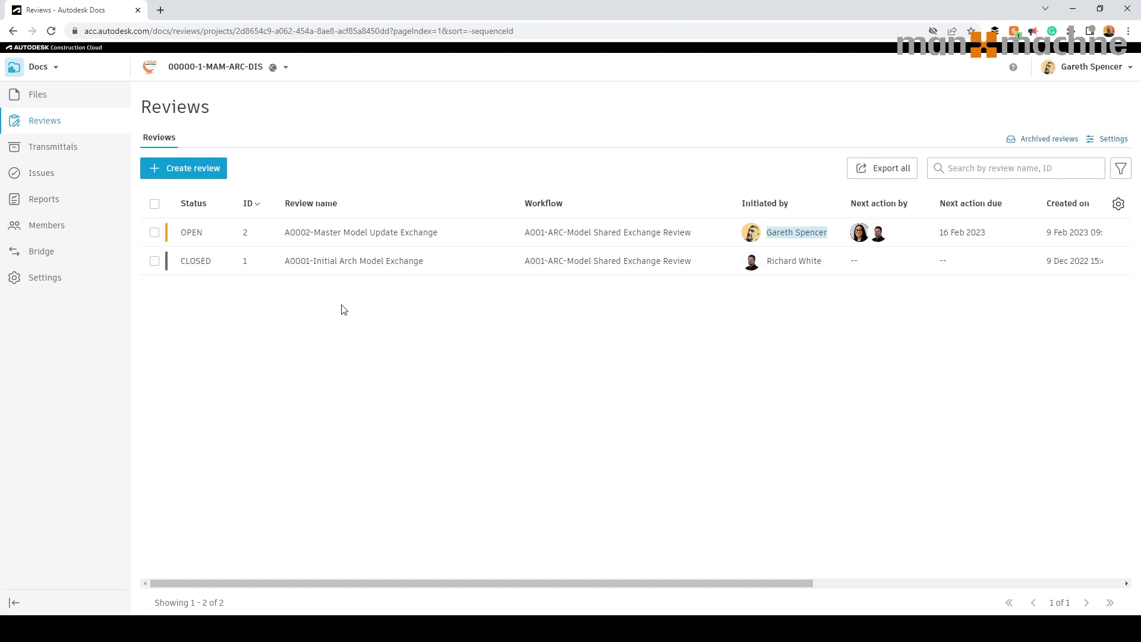
{"action": "left_click", "coordinate": [349, 237]}
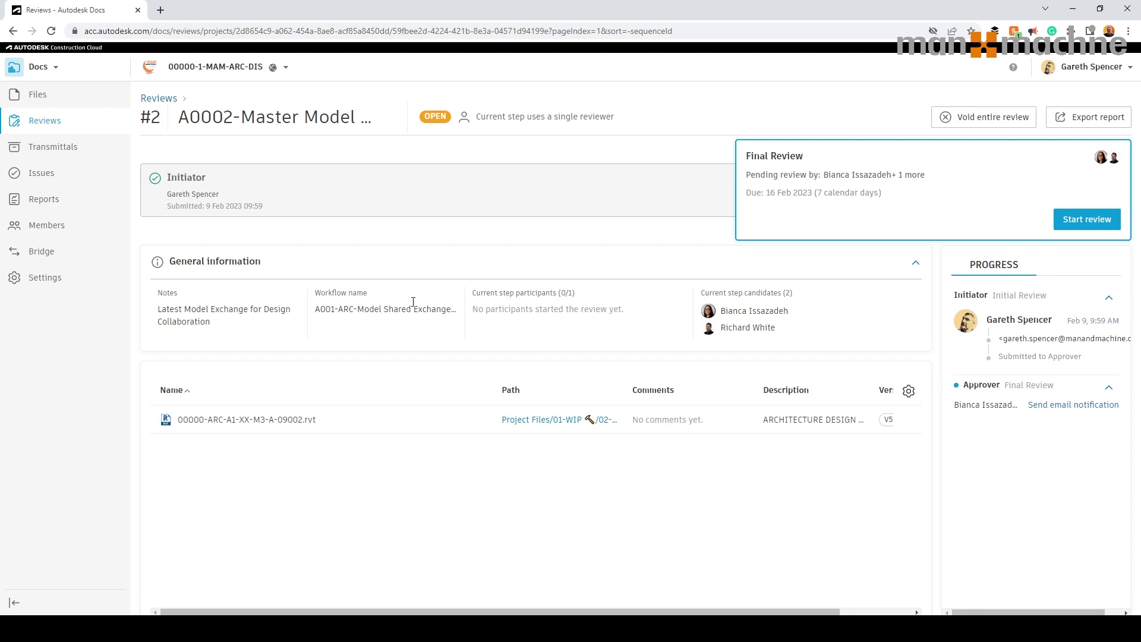
{"action": "mouse_move", "coordinate": [497, 289]}
{"action": "left_click", "coordinate": [1075, 226]}
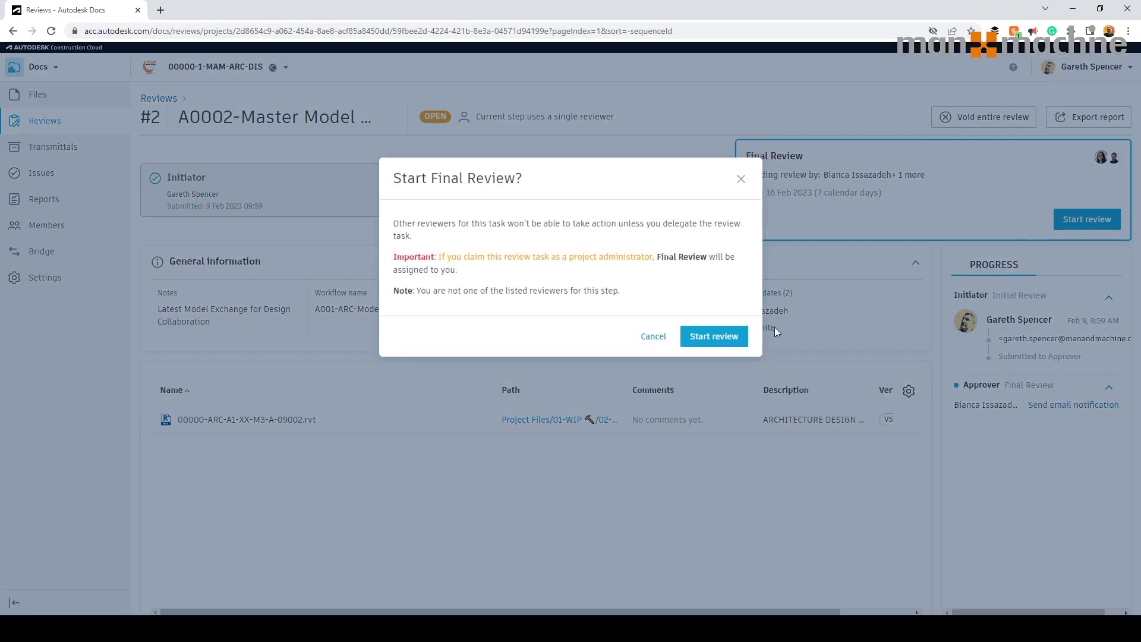
{"action": "left_click", "coordinate": [730, 334]}
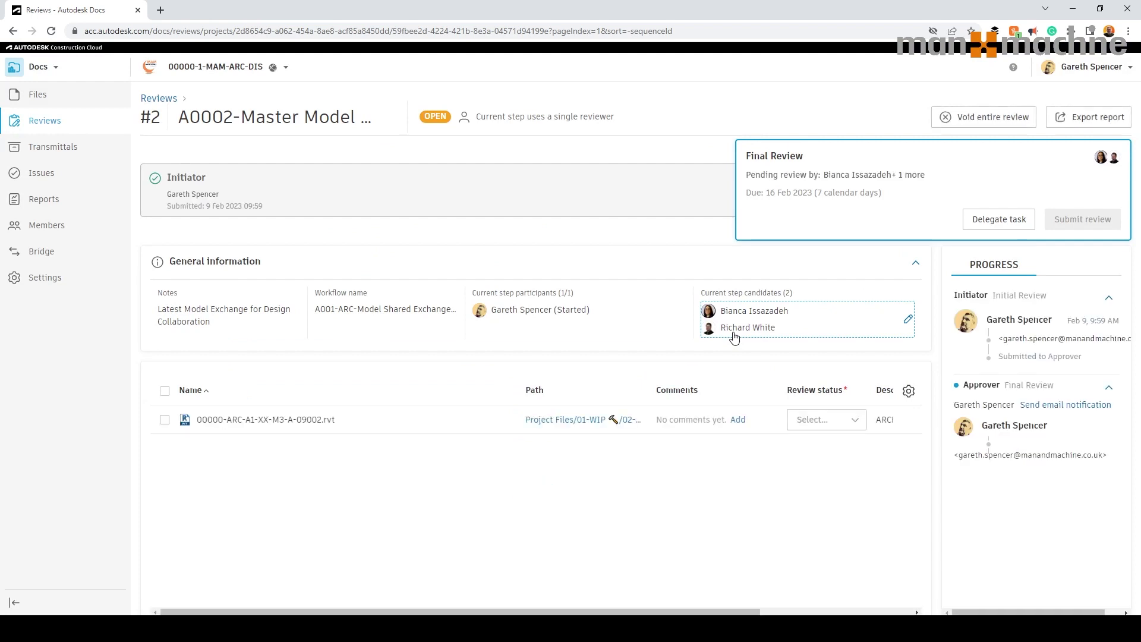
Step: Open the model 00000-ARC-A1-XX-M3-A-09002.rvt from the review, inspect it in 3D and set its review status to Approved
{"action": "left_click", "coordinate": [228, 421]}
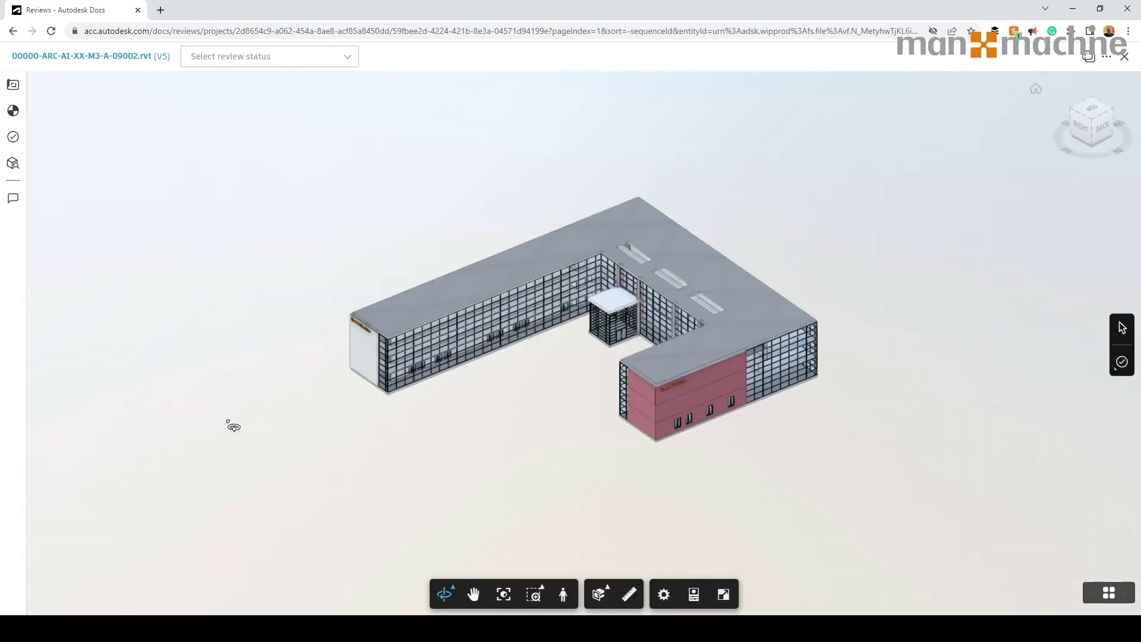
{"action": "left_click_drag", "start_coordinate": [523, 447], "coordinate": [555, 417]}
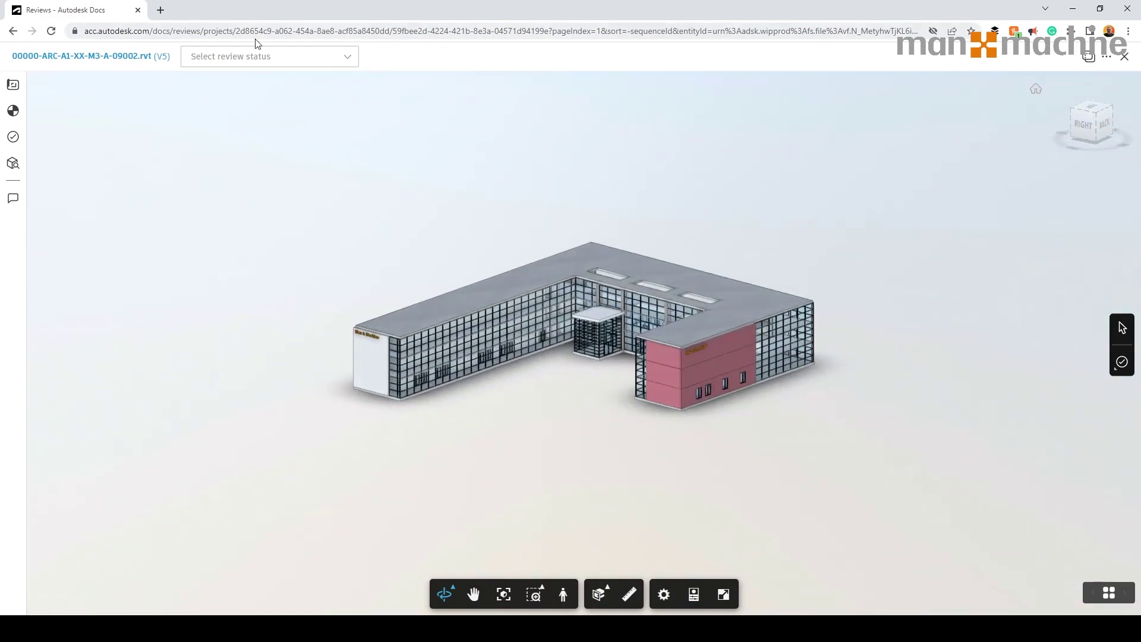
{"action": "left_click", "coordinate": [255, 56]}
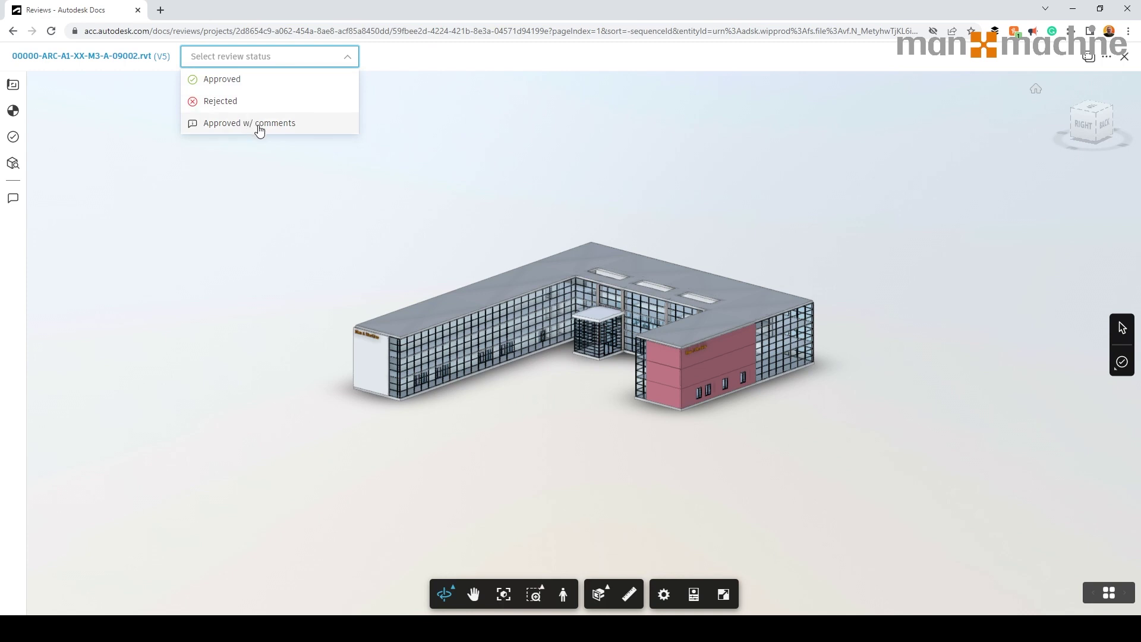
{"action": "left_click", "coordinate": [234, 83]}
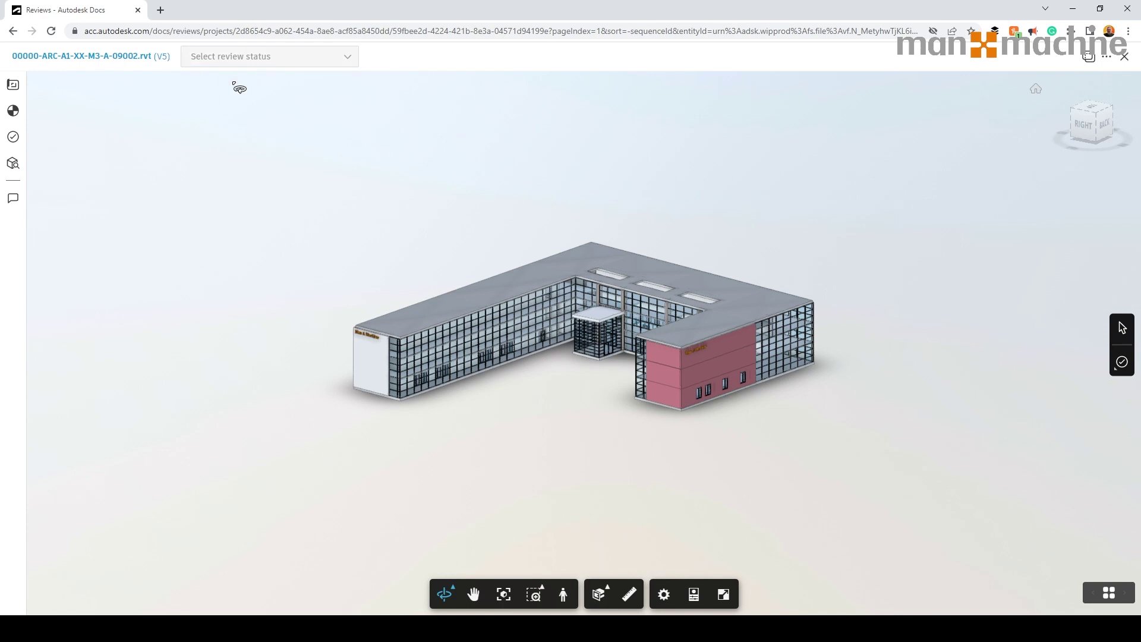
Step: Add the comment "All looks great" to the model and return to the review page
{"action": "left_click", "coordinate": [13, 199]}
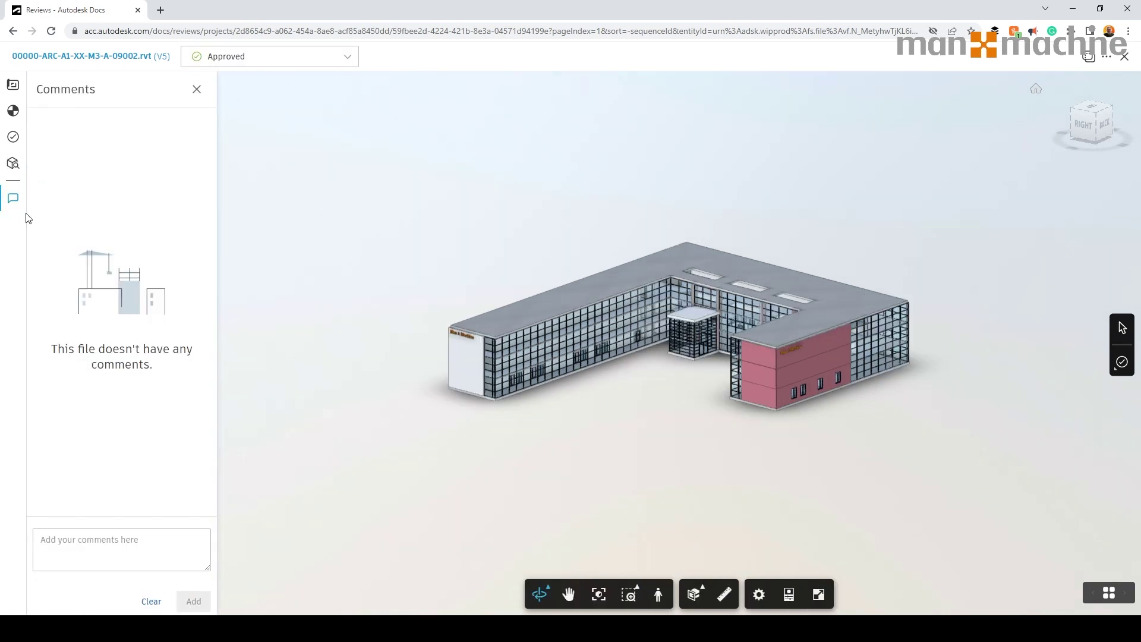
{"action": "left_click", "coordinate": [141, 559]}
{"action": "type", "text": "All looks great"}
{"action": "left_click", "coordinate": [194, 602]}
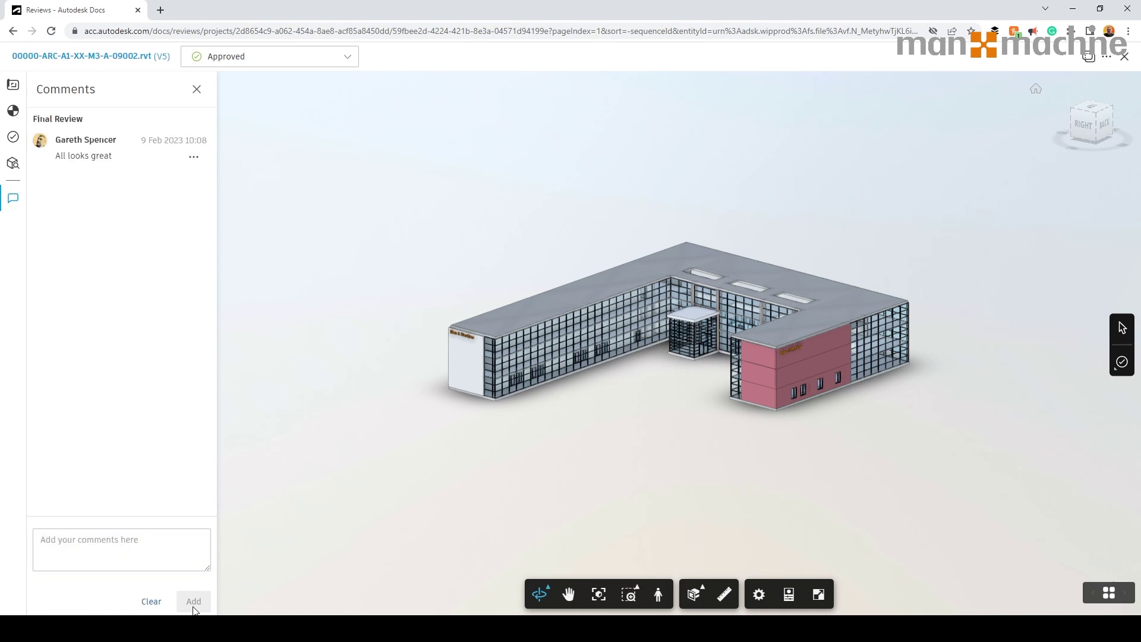
{"action": "left_click", "coordinate": [1123, 62]}
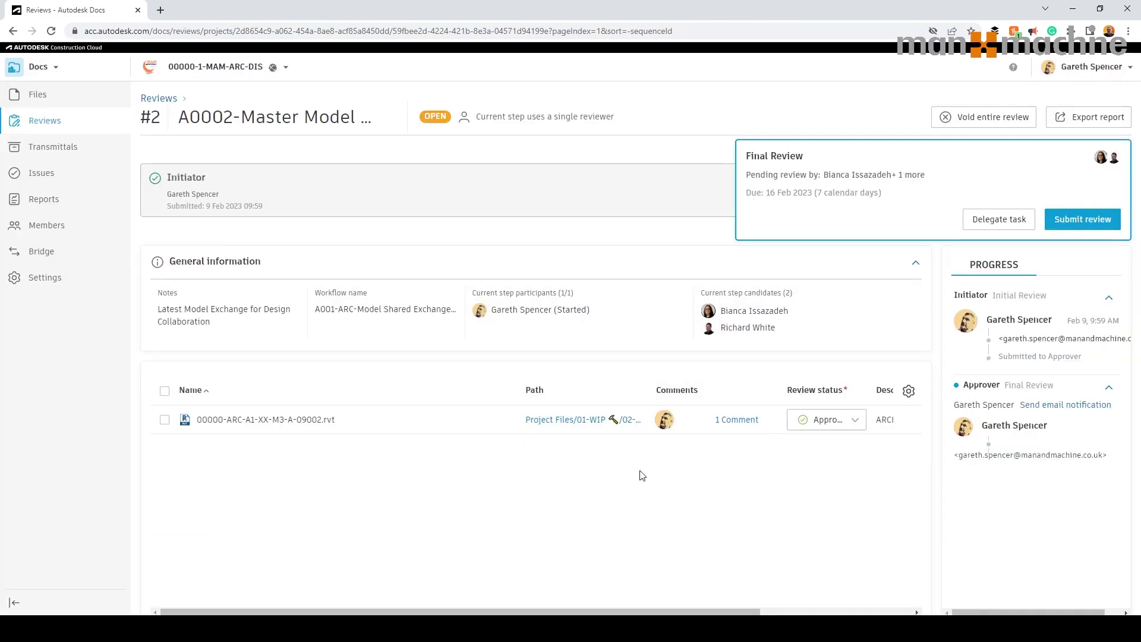
Step: Select all files in the review and look at their batch edit options for review status, closing them without saving
{"action": "left_click", "coordinate": [165, 391]}
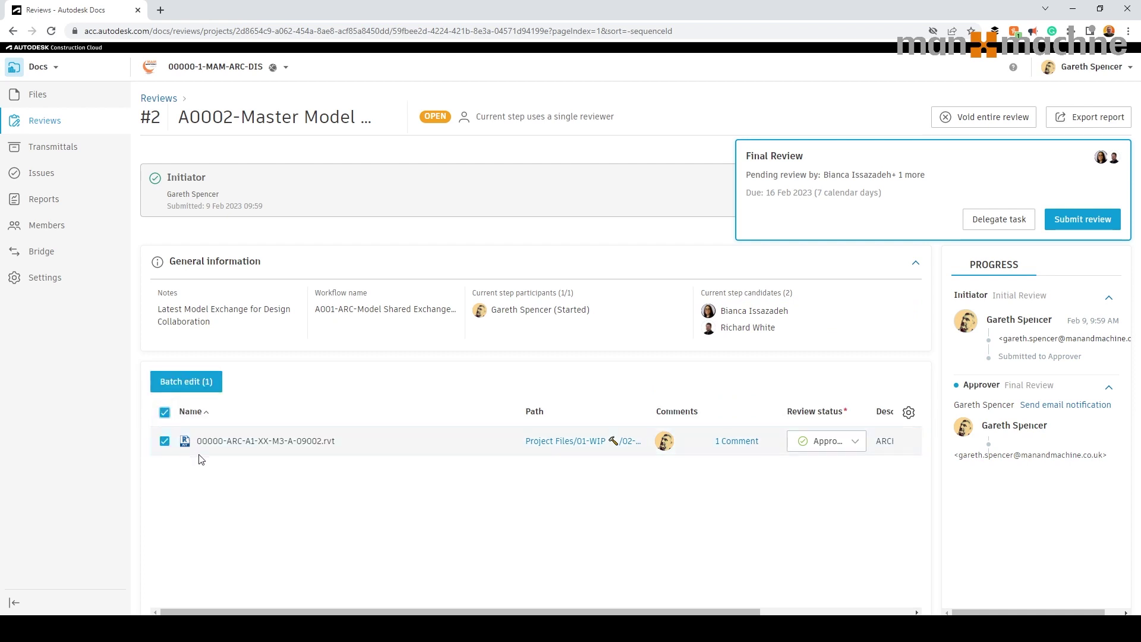
{"action": "left_click", "coordinate": [206, 381]}
{"action": "mouse_move", "coordinate": [1009, 140]}
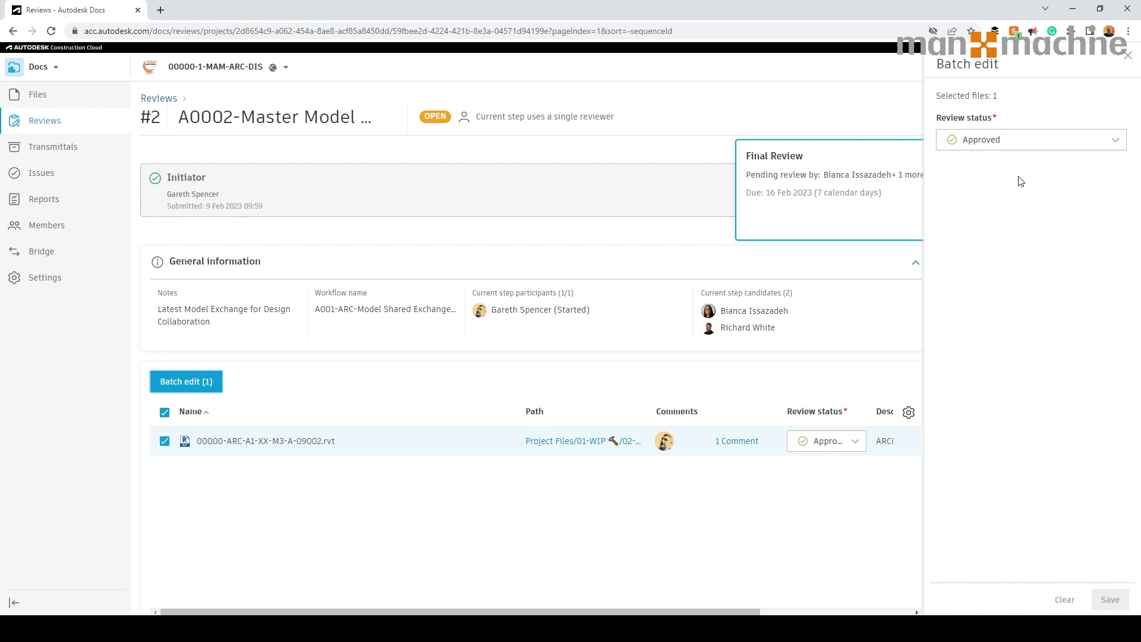
{"action": "mouse_move", "coordinate": [1127, 110]}
{"action": "left_click", "coordinate": [1129, 55]}
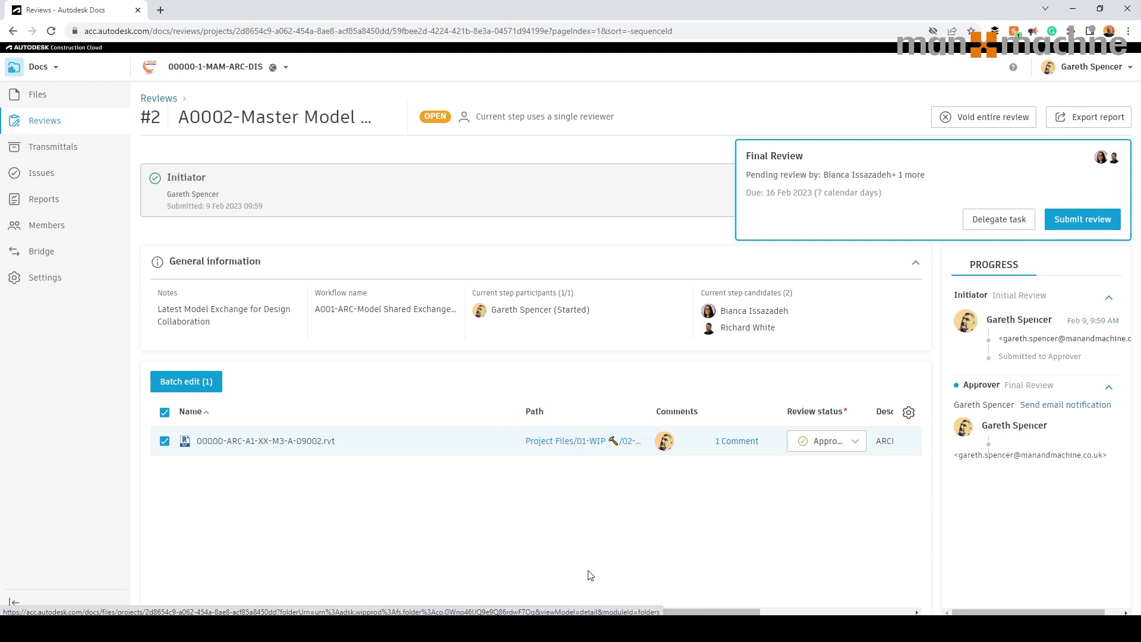
Step: Check the remaining columns of the file's review entry and submit the final review
{"action": "scroll", "coordinate": [591, 574], "scroll_direction": "right", "scroll_amount": 5}
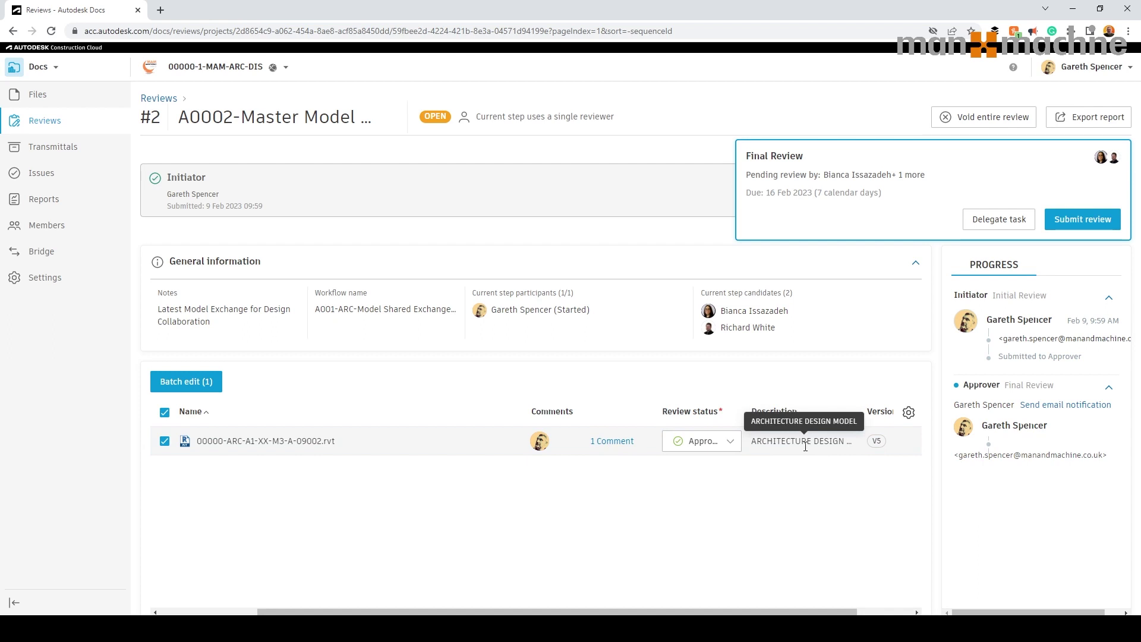
{"action": "left_click_drag", "start_coordinate": [833, 611], "coordinate": [885, 612]}
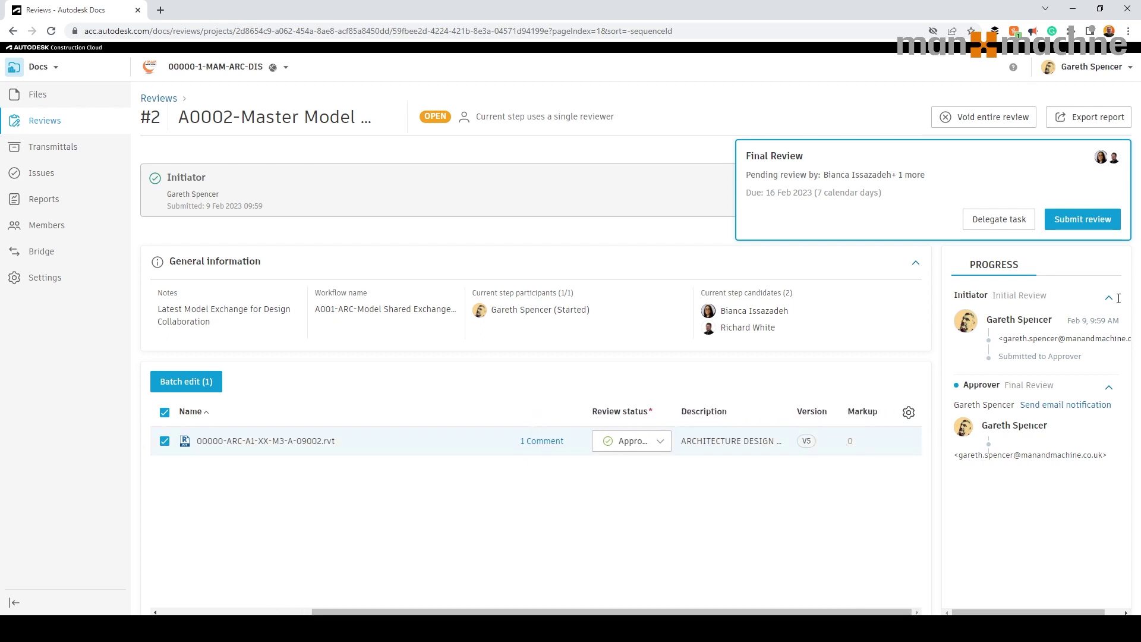
{"action": "left_click", "coordinate": [1076, 222]}
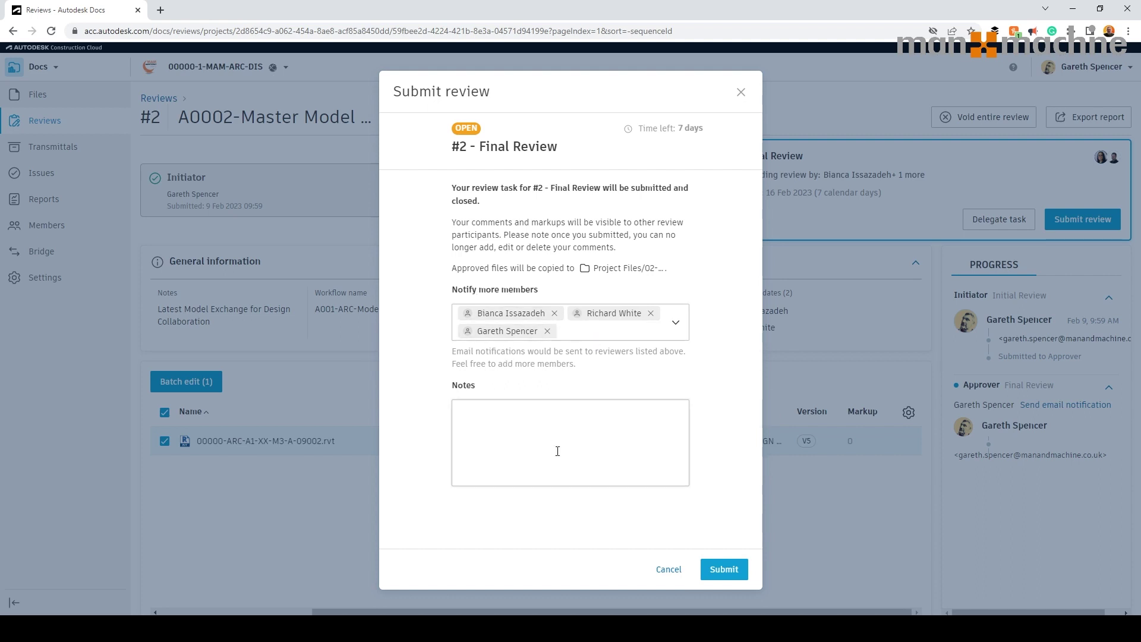
{"action": "left_click", "coordinate": [731, 572]}
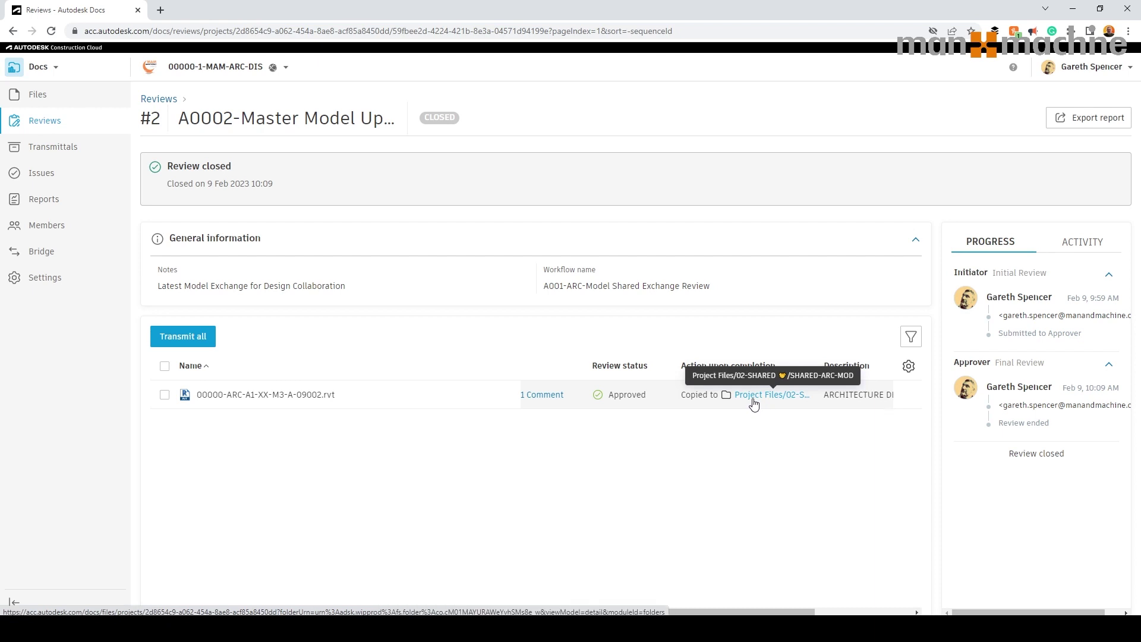
Step: Create a transmittal of the approved file titled "A0002-Arch Model Exchange Approval" to two recipients with the message "The latest model has now been shared"
{"action": "left_click", "coordinate": [200, 343]}
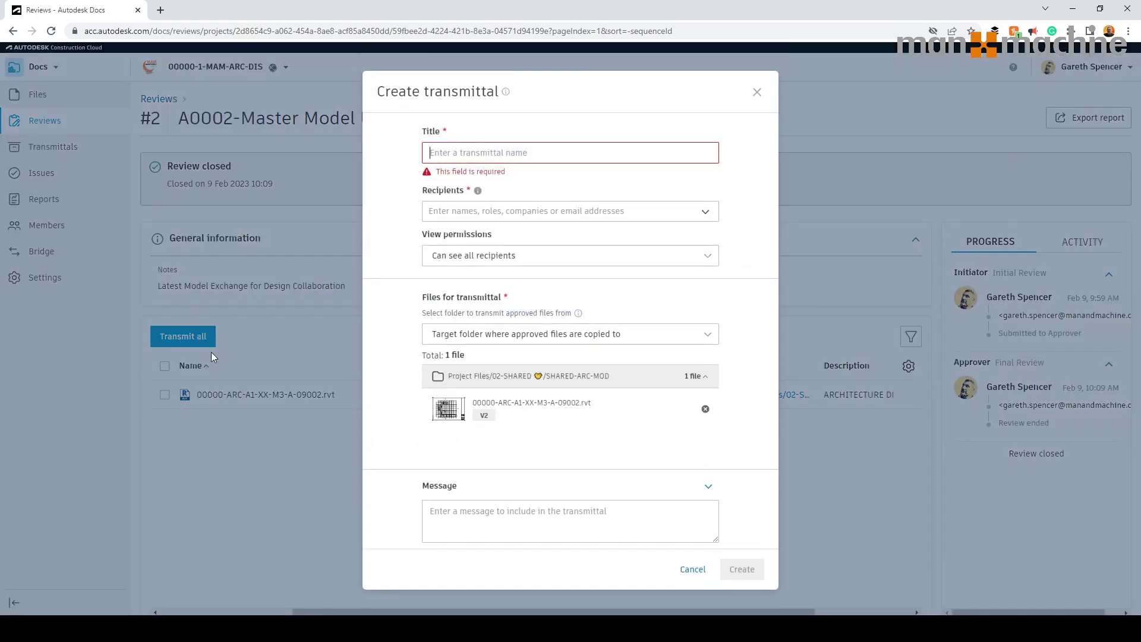
{"action": "left_click", "coordinate": [514, 144]}
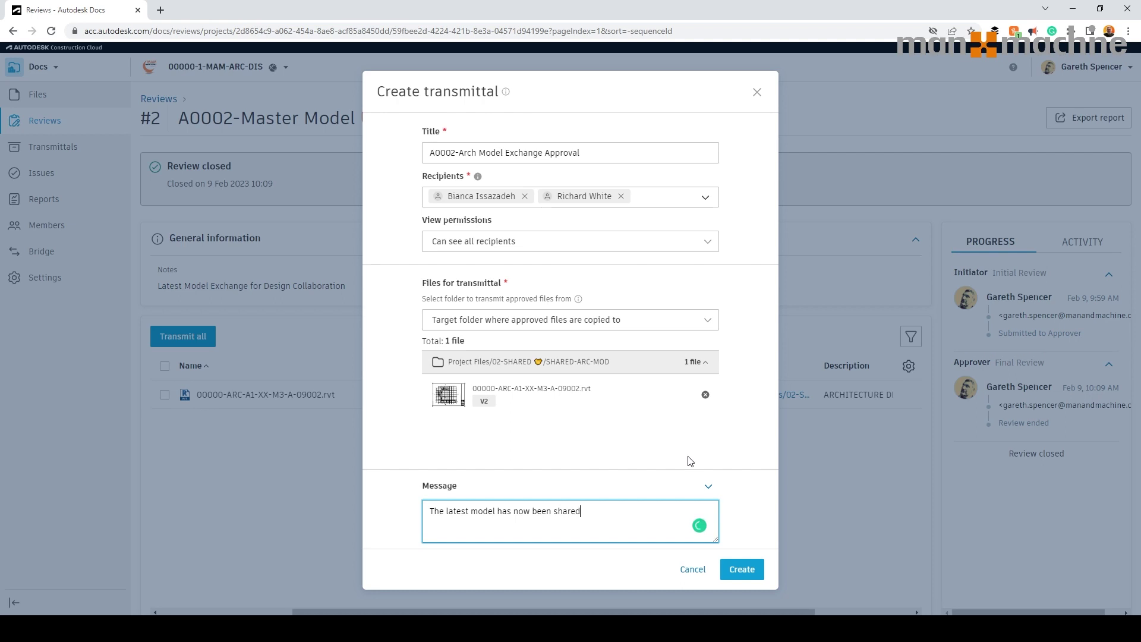
{"action": "left_click", "coordinate": [737, 567]}
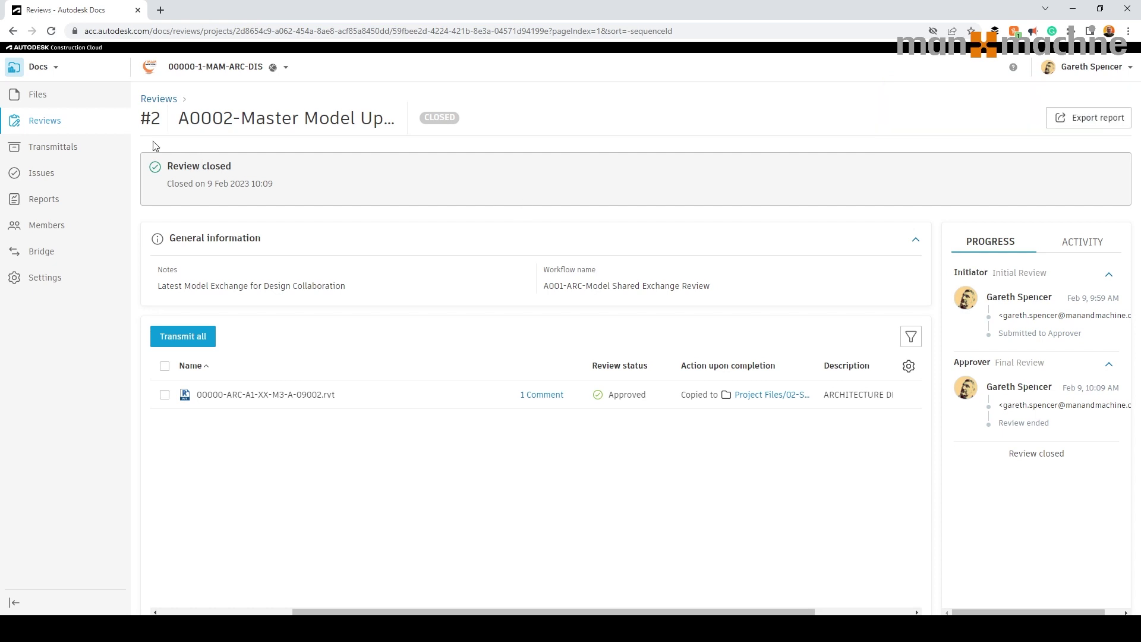
Step: Open the SHARED-ARC-MOD folder inside 02-SHARED in the project files to check the copied model
{"action": "left_click", "coordinate": [36, 101]}
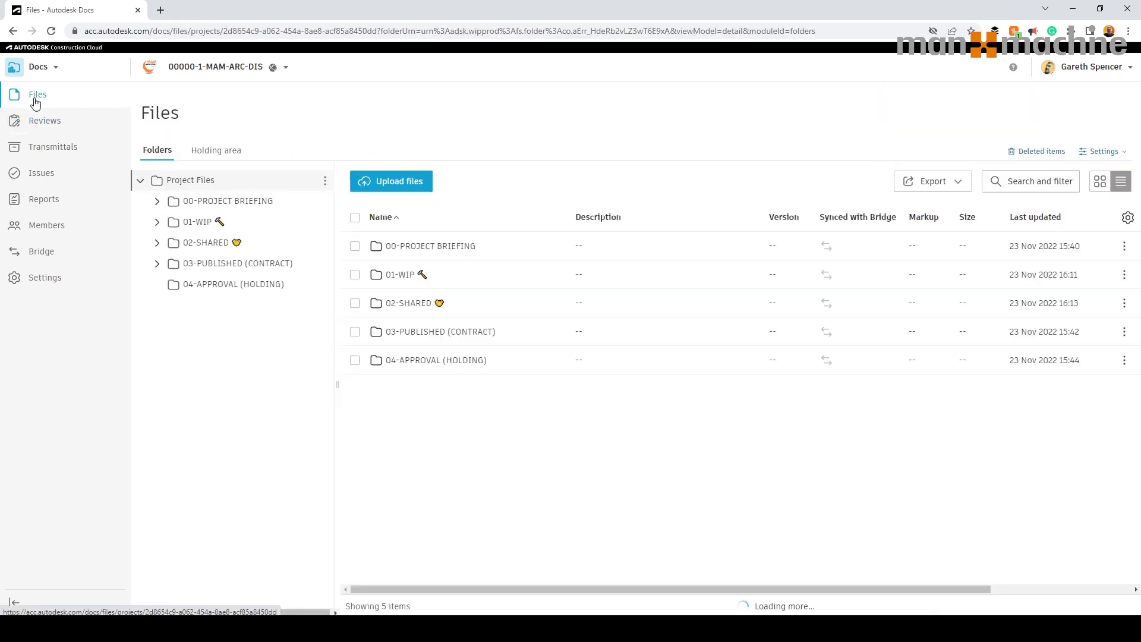
{"action": "left_click", "coordinate": [158, 243]}
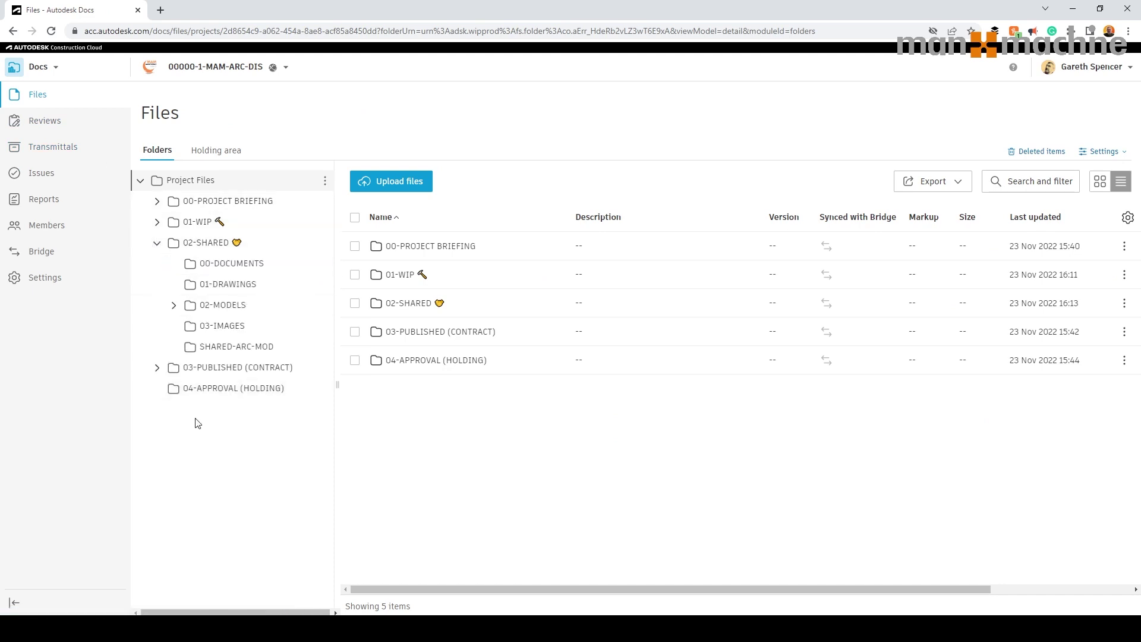
{"action": "left_click", "coordinate": [222, 349]}
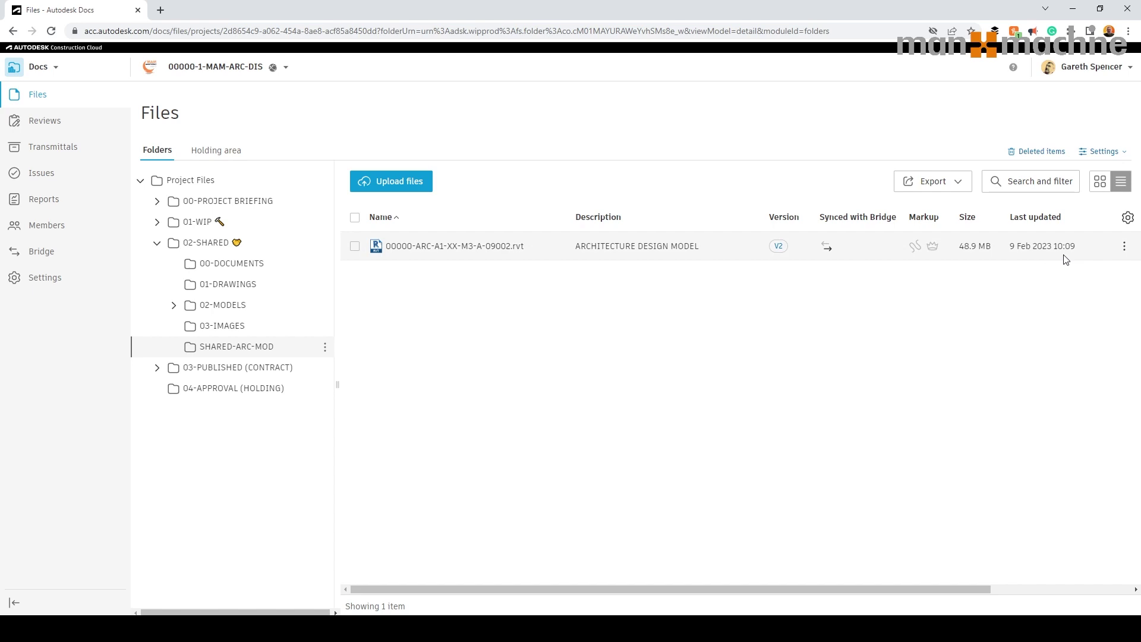
Step: Look up the admins of the bridged project 00000-0-MAM-MASTER-CDE and close the list
{"action": "left_click", "coordinate": [57, 254]}
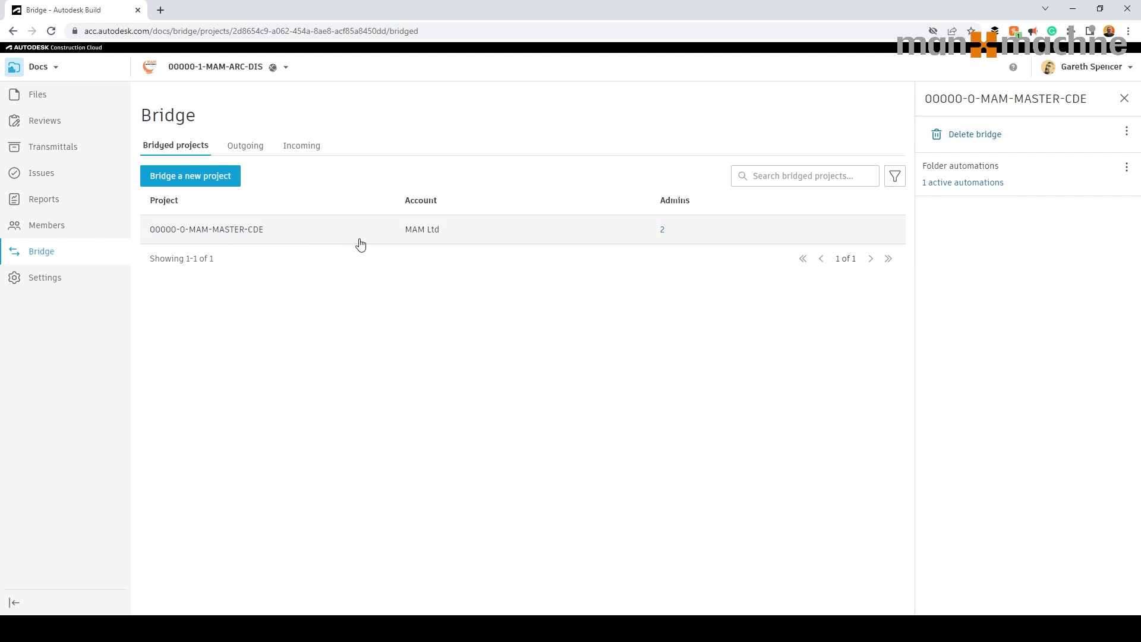
{"action": "left_click", "coordinate": [662, 234]}
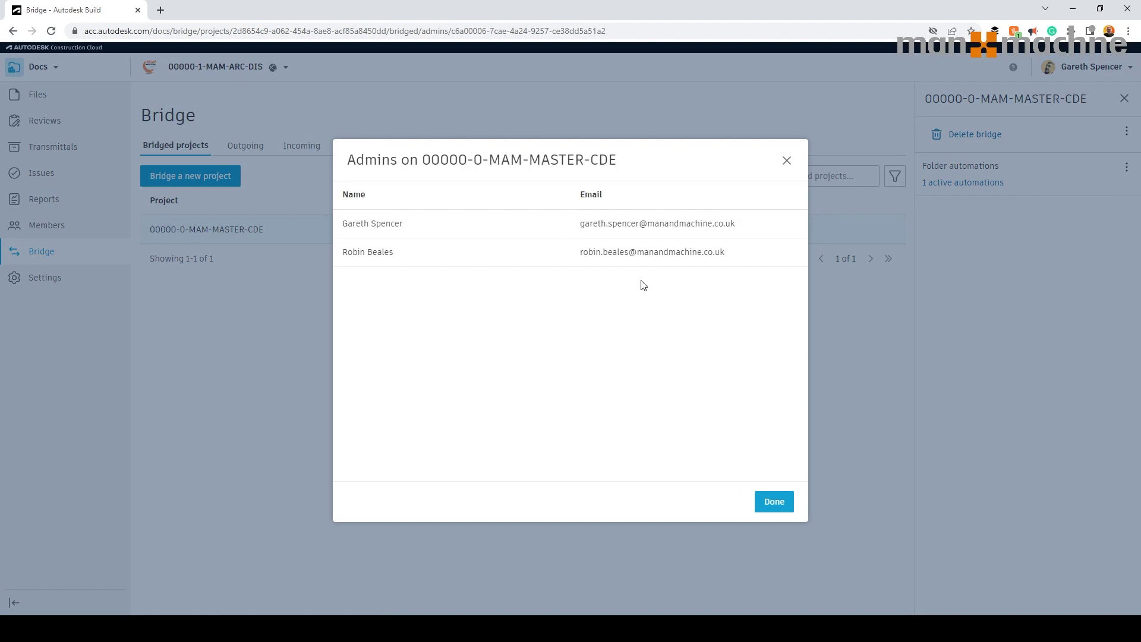
{"action": "key", "text": "Escape"}
Step: Check the latest automated outgoing Bridge share and its file details, and return to the outgoing list
{"action": "left_click", "coordinate": [237, 153]}
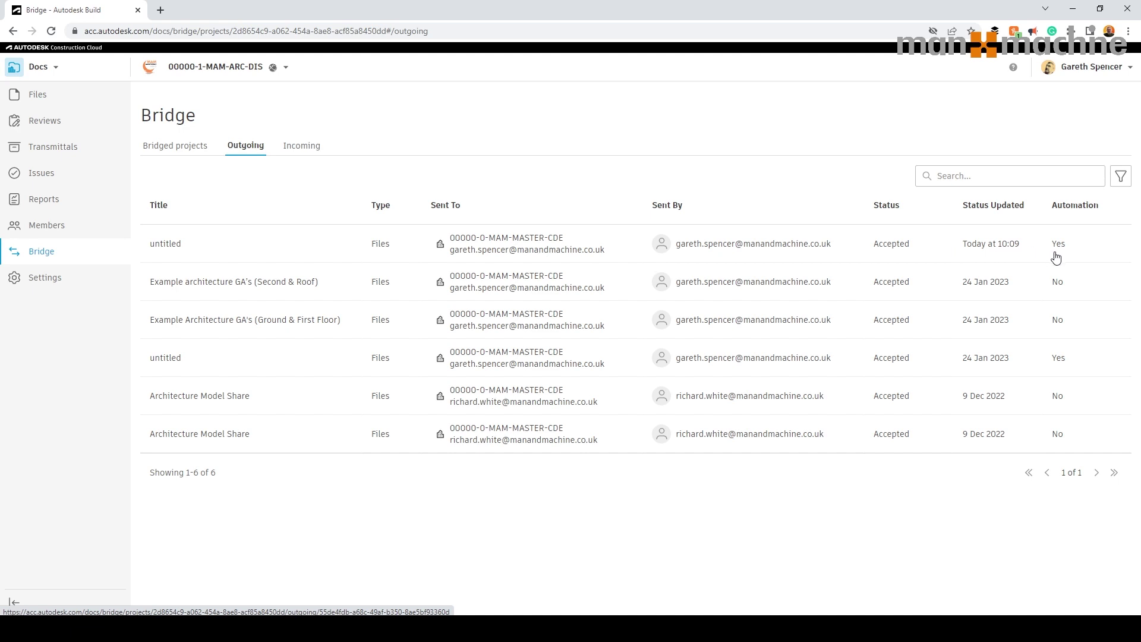
{"action": "left_click", "coordinate": [485, 257]}
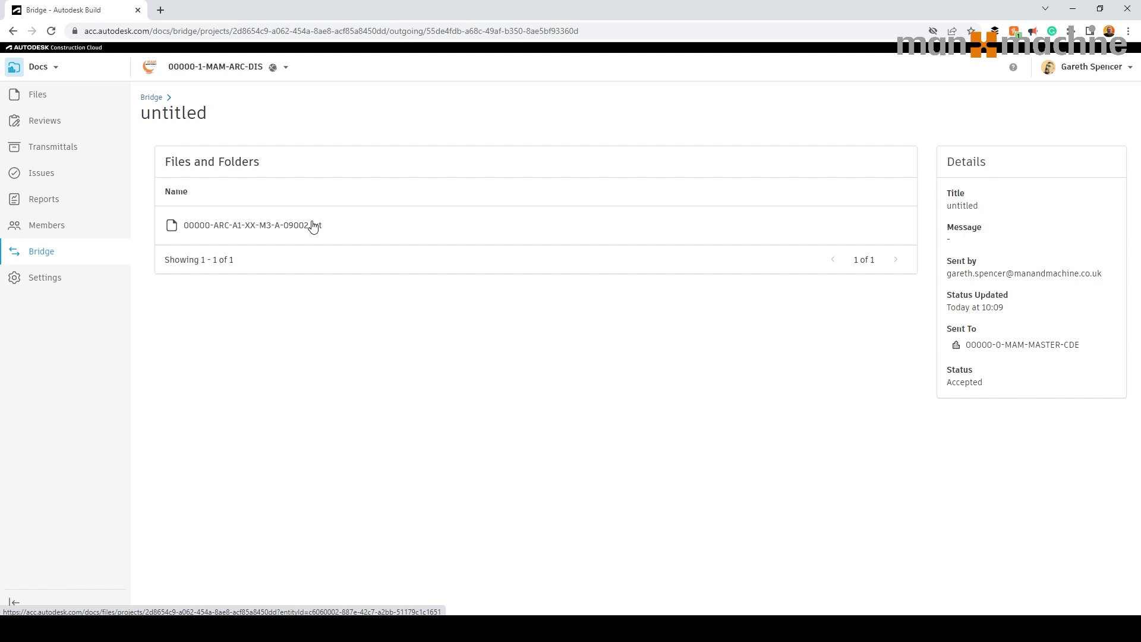
{"action": "left_click", "coordinate": [158, 97]}
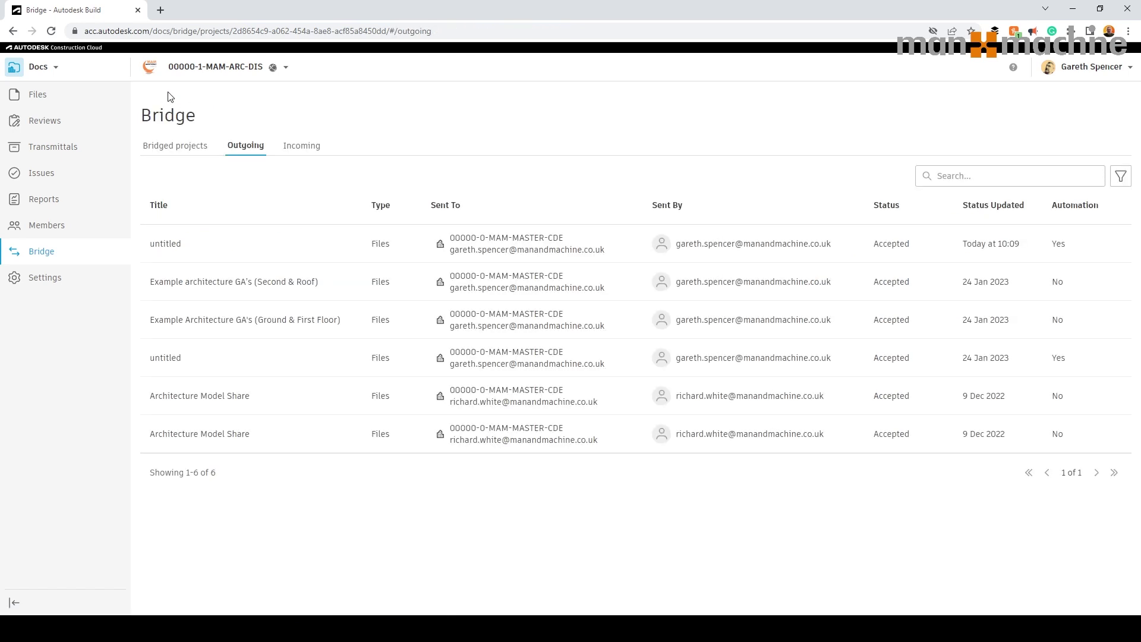
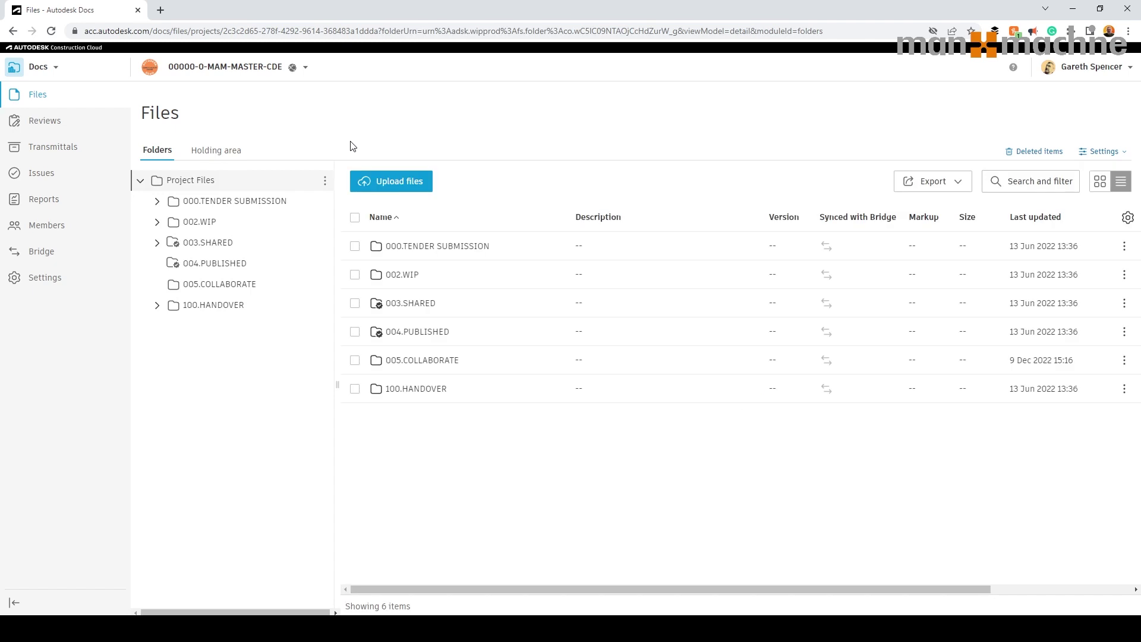
Step: In the master CDE project's Bridge, check the admins of 00000-1-MAM-ARC-DIS and review the outgoing and incoming shares
{"action": "left_click", "coordinate": [42, 251]}
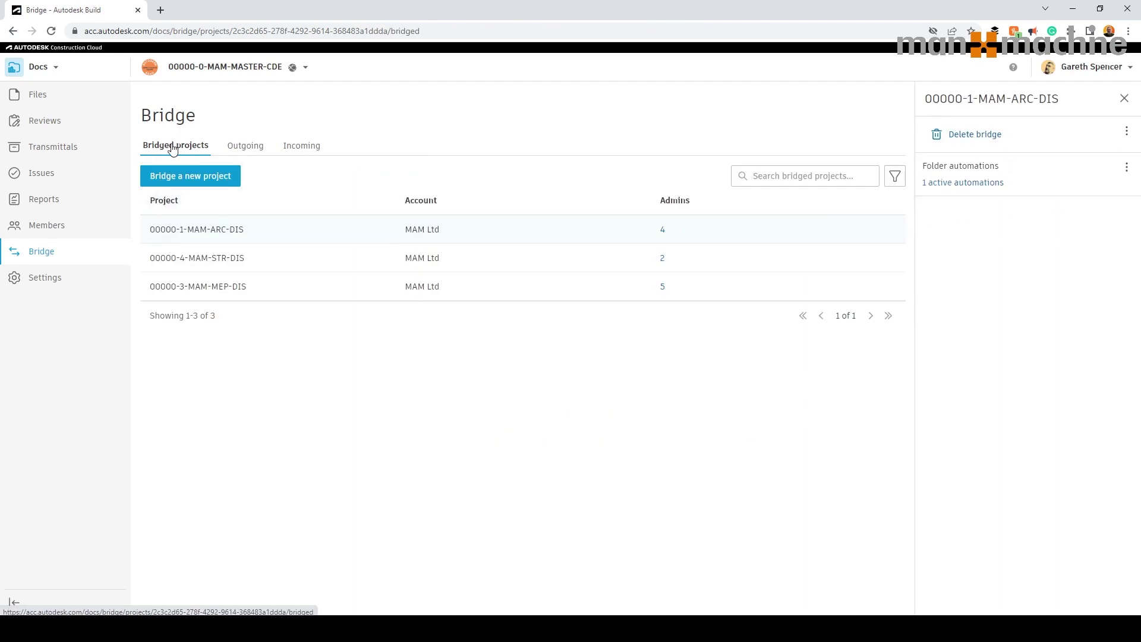
{"action": "left_click", "coordinate": [656, 234]}
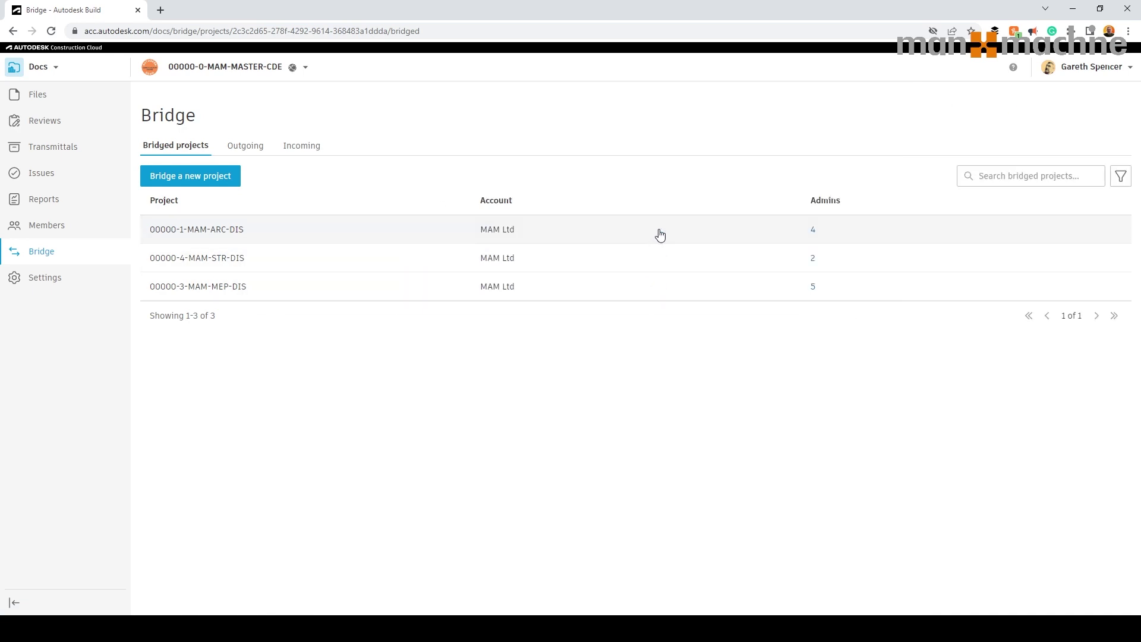
{"action": "left_click", "coordinate": [817, 237]}
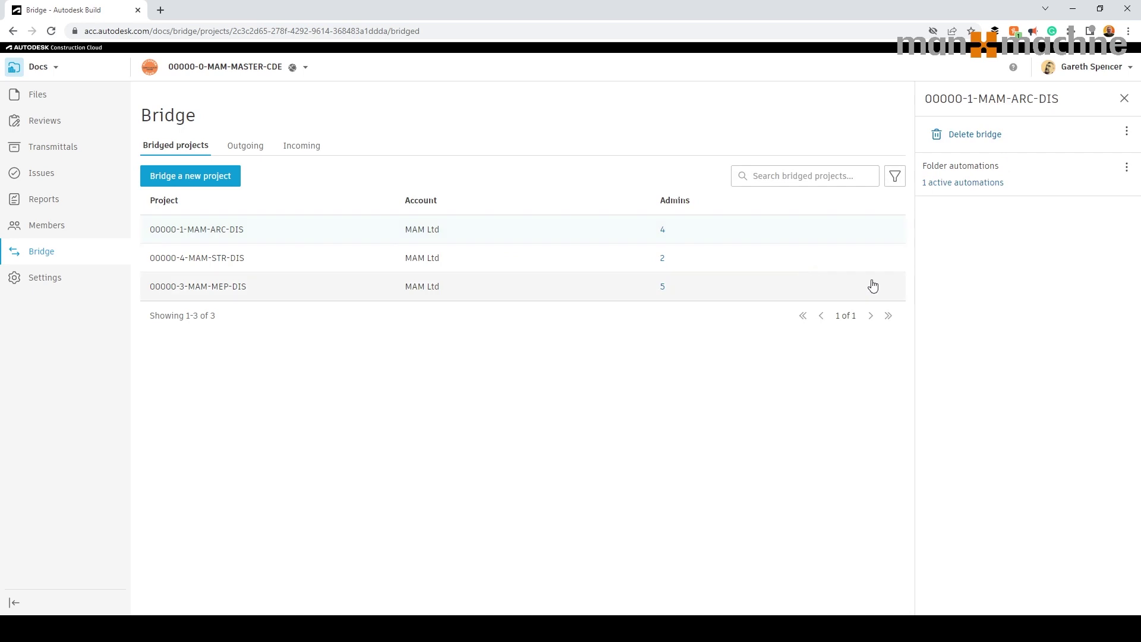
{"action": "left_click", "coordinate": [662, 231]}
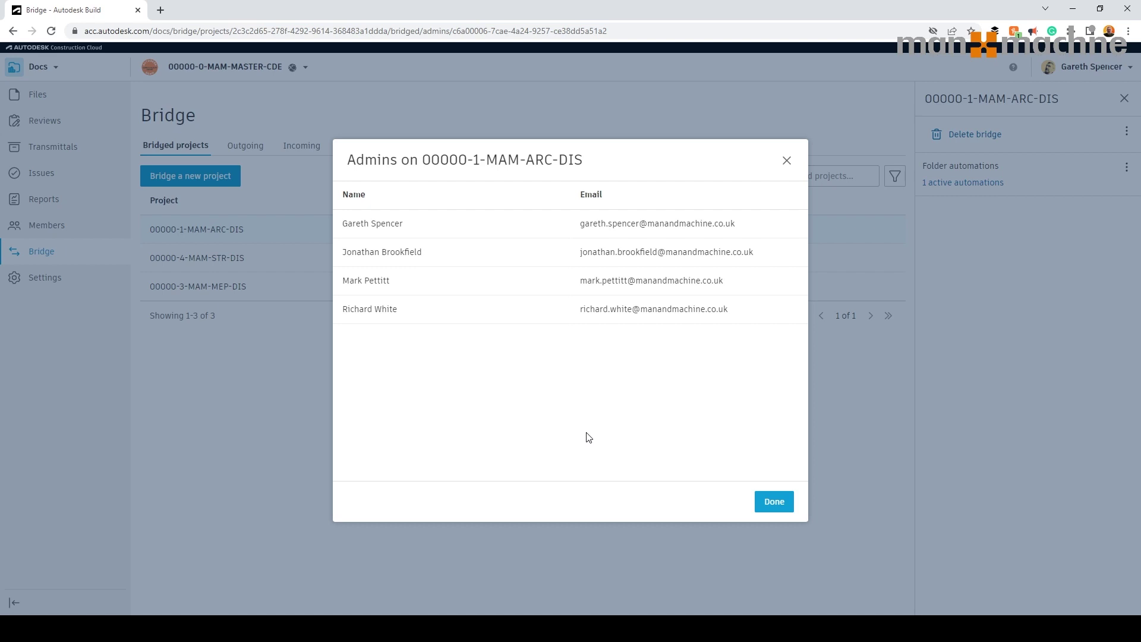
{"action": "left_click", "coordinate": [774, 502]}
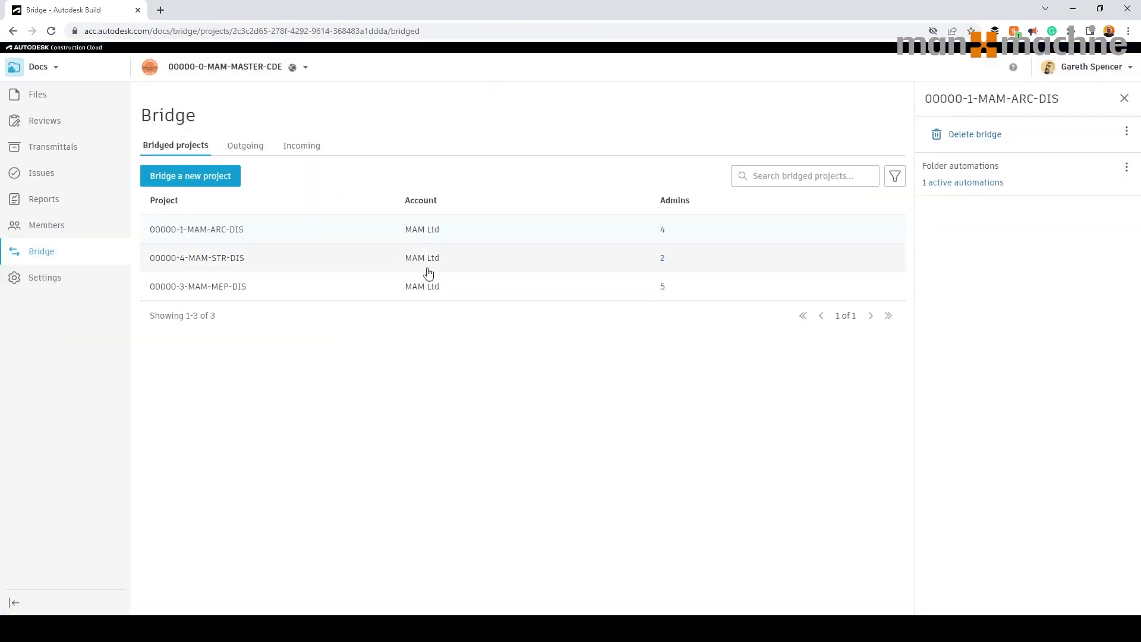
{"action": "left_click", "coordinate": [263, 151]}
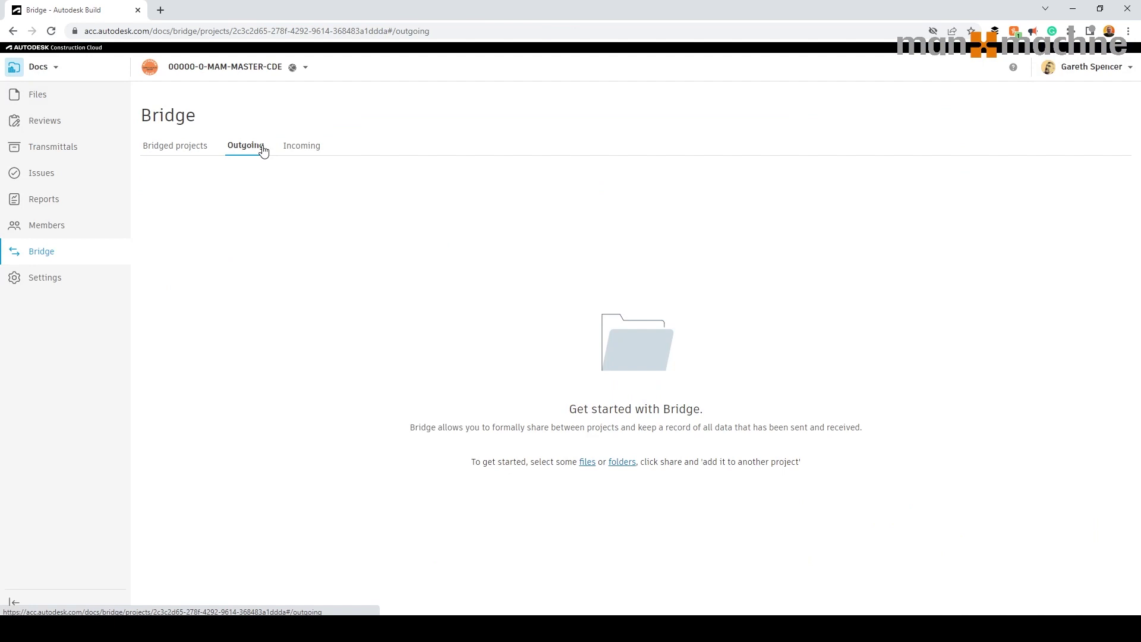
{"action": "left_click", "coordinate": [310, 149]}
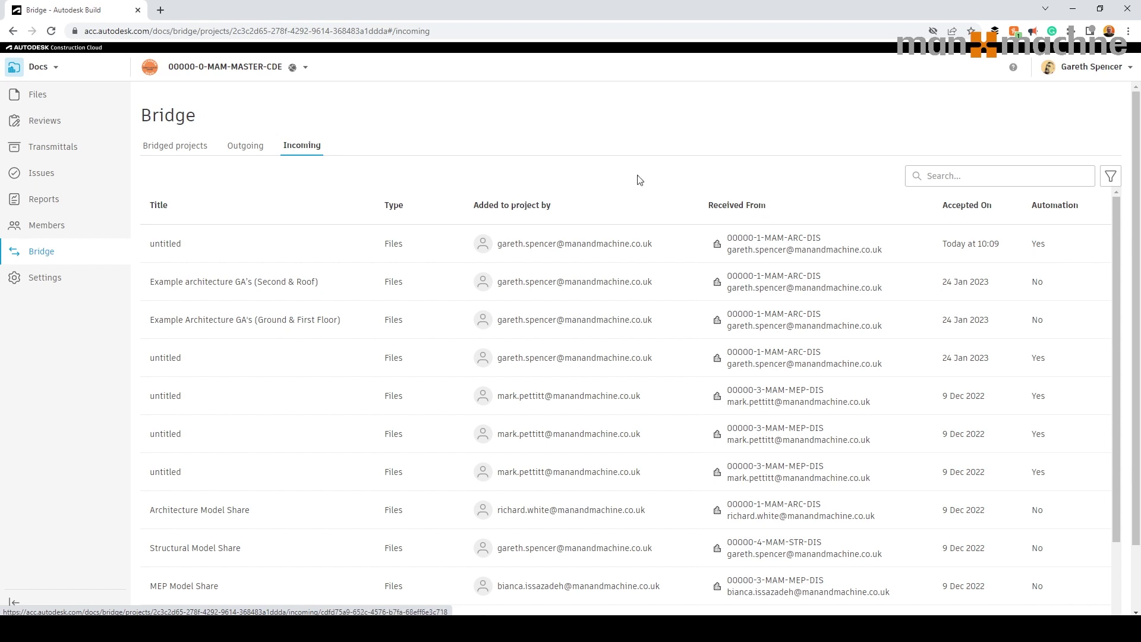
Step: Open the SHARED-ARC-MOD folder inside 003.SHARED, check the model's file details and widen the Review status column
{"action": "left_click", "coordinate": [36, 97]}
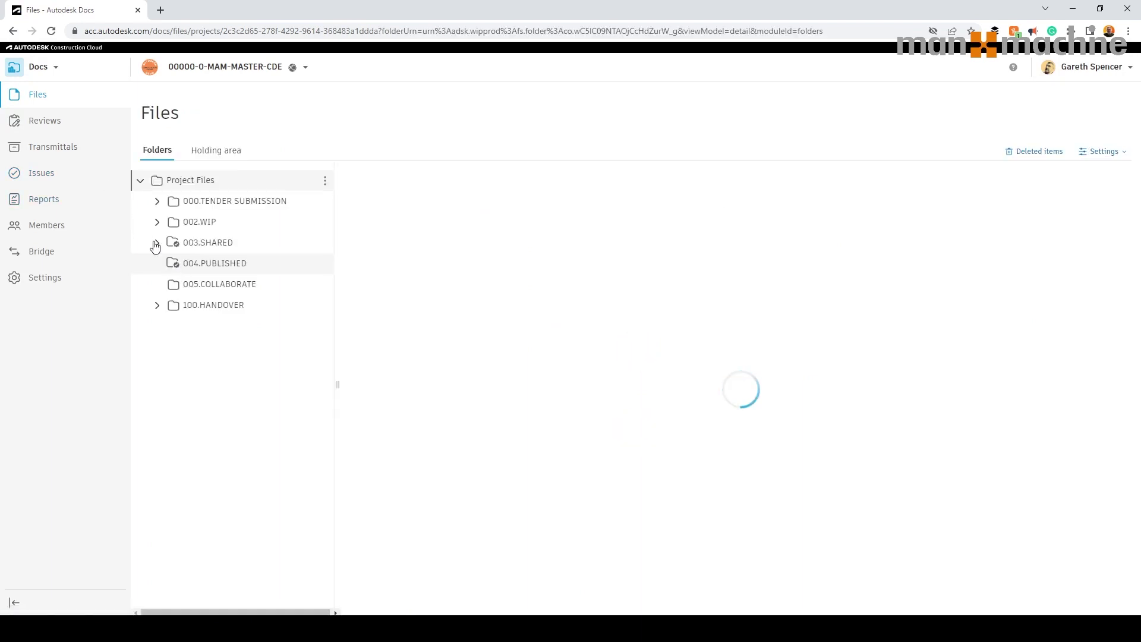
{"action": "left_click", "coordinate": [157, 243]}
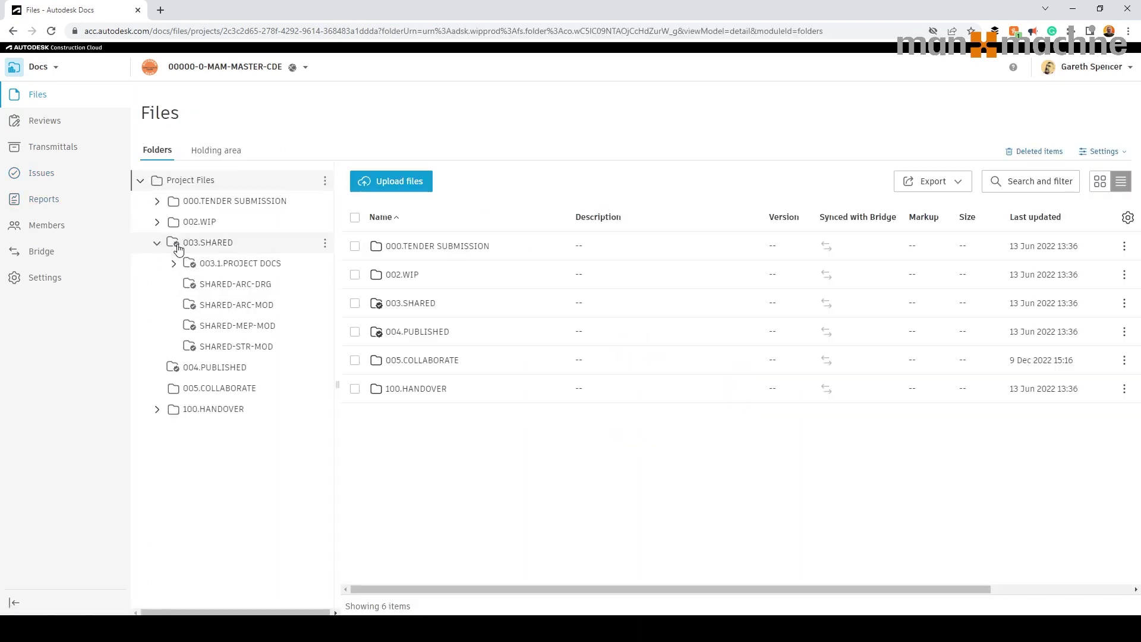
{"action": "left_click", "coordinate": [252, 306]}
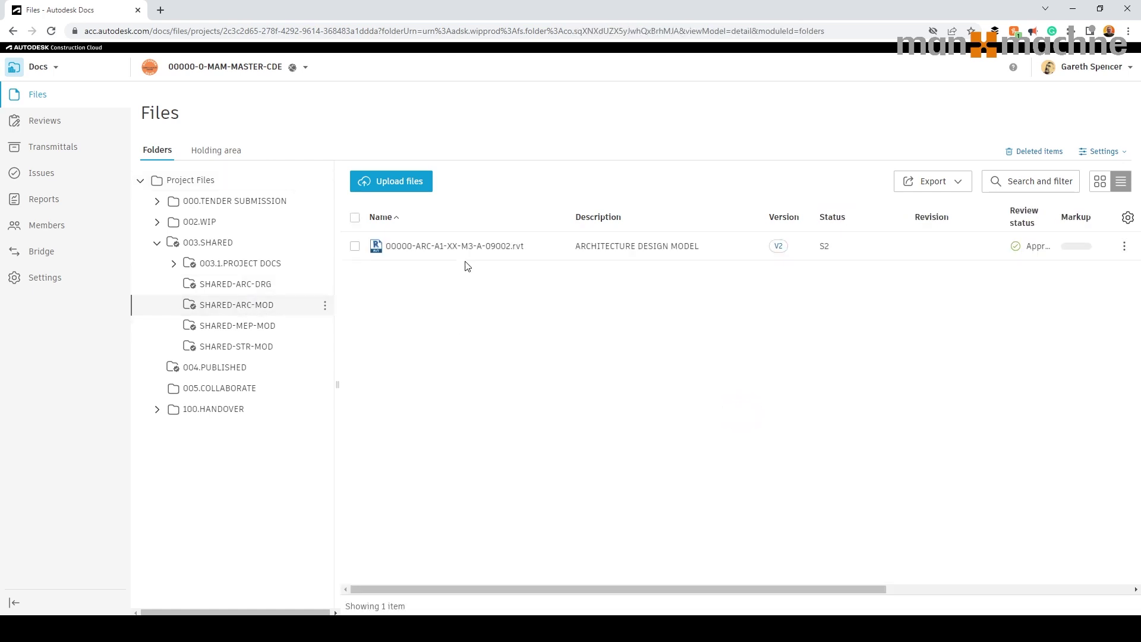
{"action": "left_click_drag", "start_coordinate": [666, 591], "coordinate": [858, 581]}
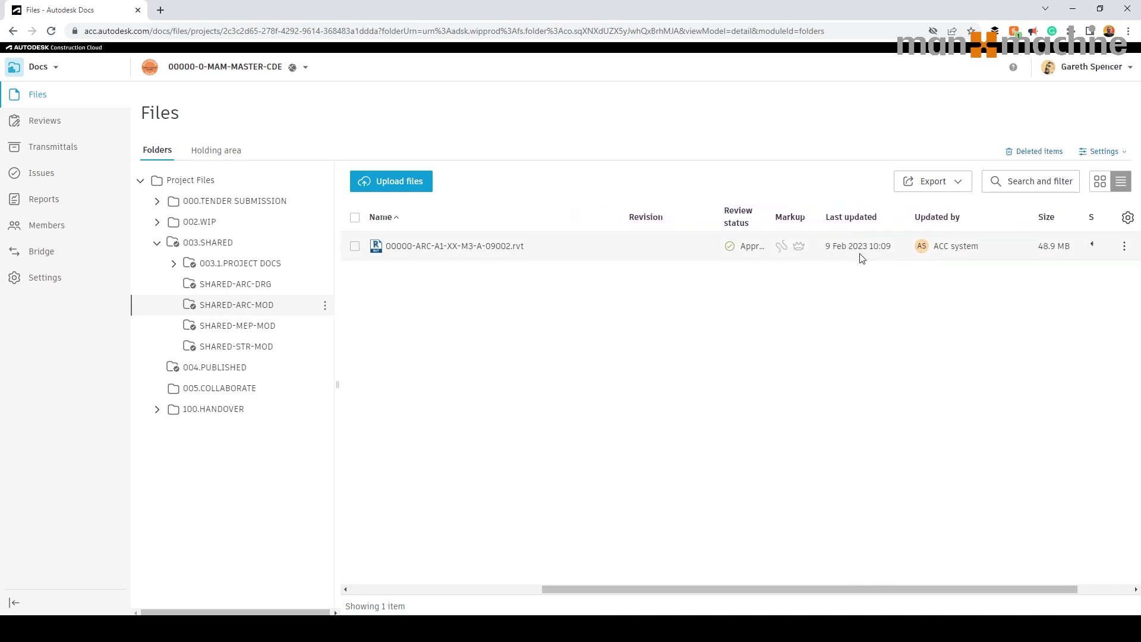
{"action": "left_click_drag", "start_coordinate": [770, 212], "coordinate": [798, 214]}
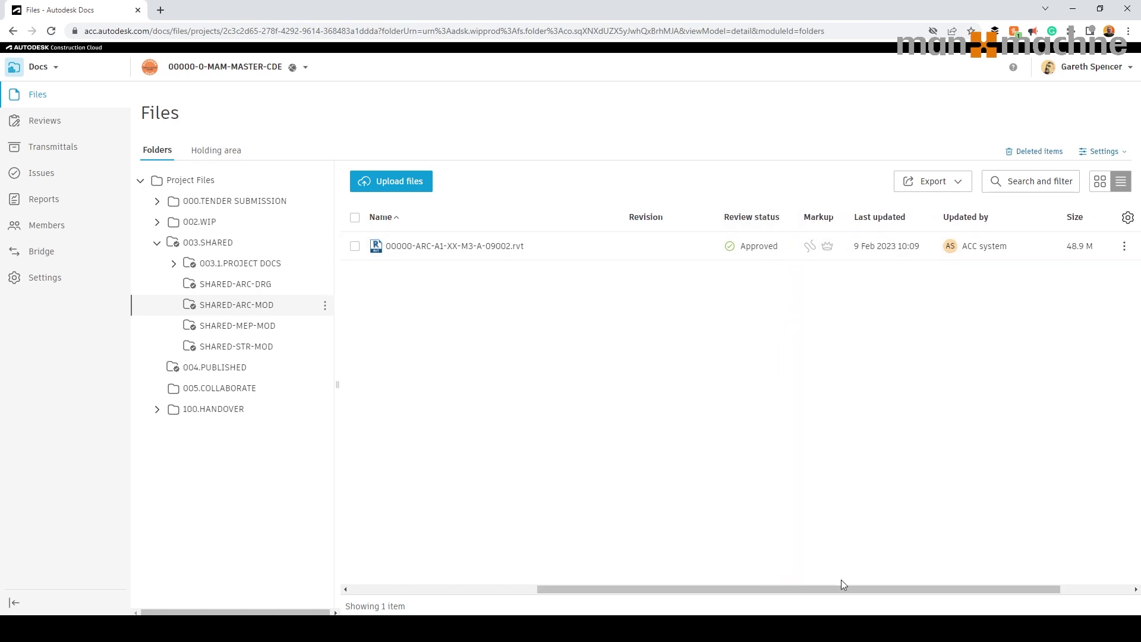
Step: Set the revision of 00000-ARC-A1-XX-M3-A-09002.rvt in the SHARED-ARC-MOD folder to P02
{"action": "left_click_drag", "start_coordinate": [844, 588], "coordinate": [778, 590]}
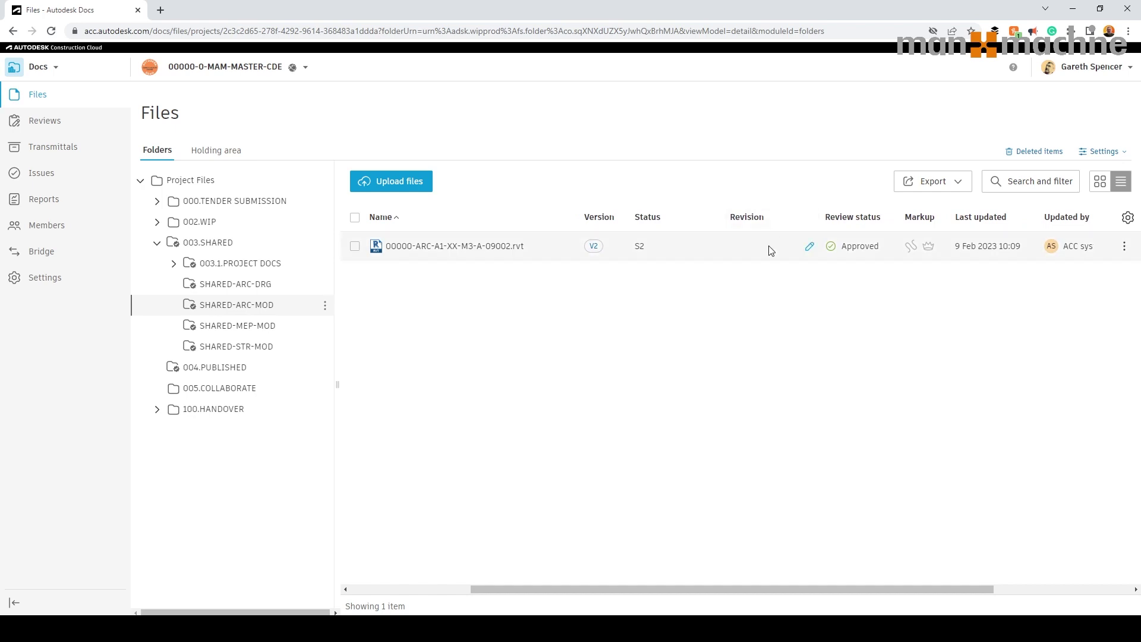
{"action": "left_click", "coordinate": [809, 246]}
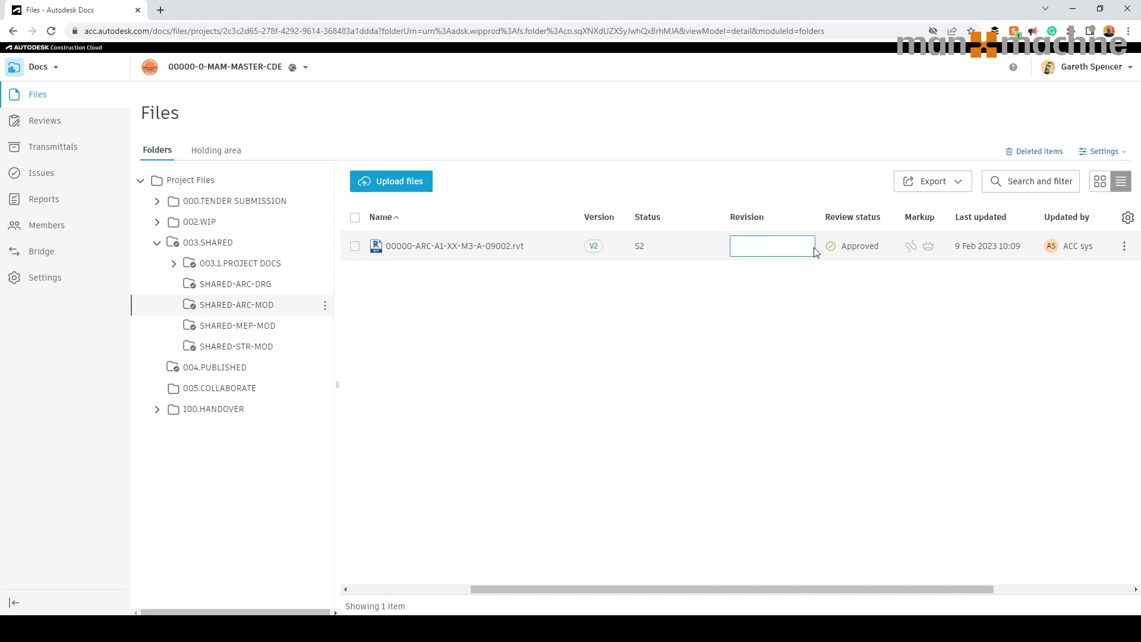
{"action": "type", "text": "P02"}
{"action": "key", "text": "Return"}
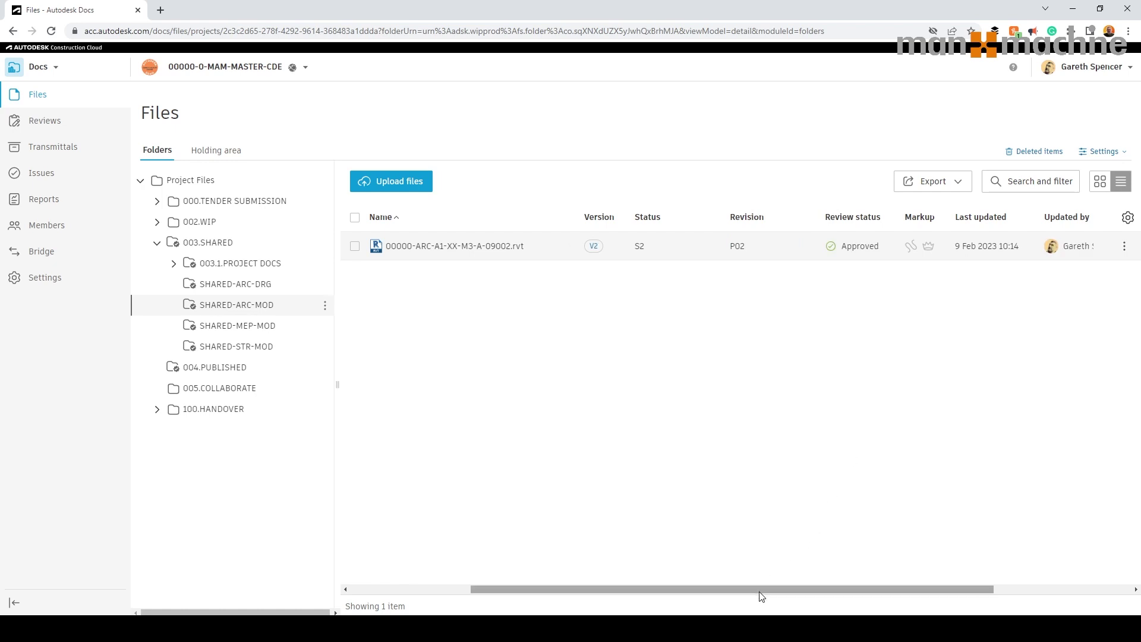
{"action": "left_click_drag", "start_coordinate": [756, 595], "coordinate": [640, 591]}
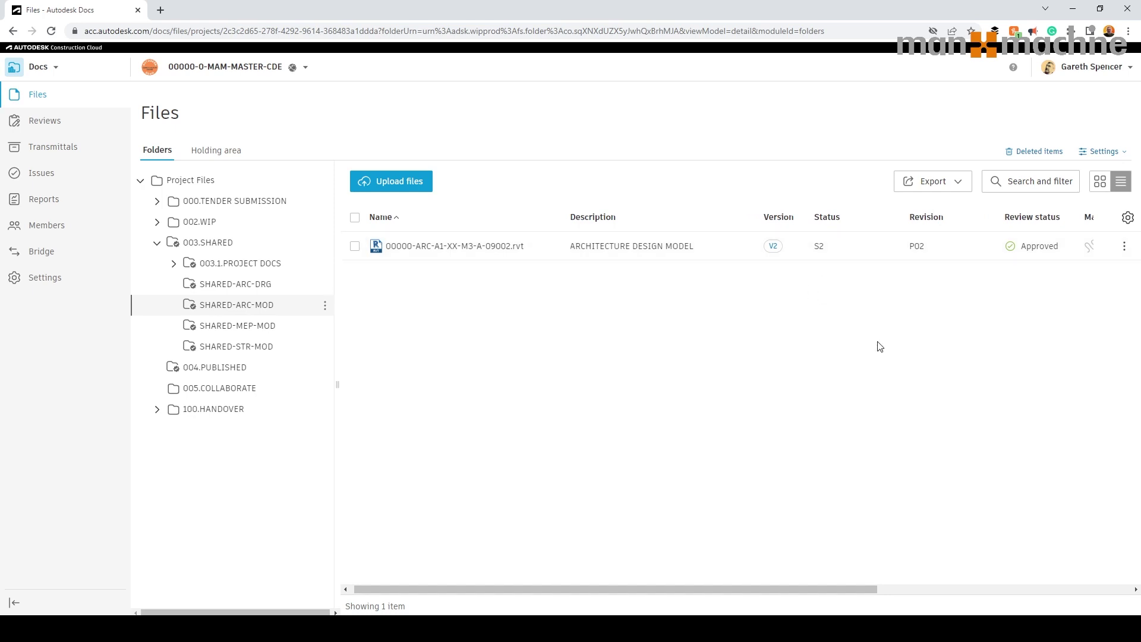
Step: Open the drawing 00000-ARC-A1-00-DR-A-05001.pdf from the SHARED-ARC-DRG folder after checking its published markup
{"action": "left_click", "coordinate": [250, 289]}
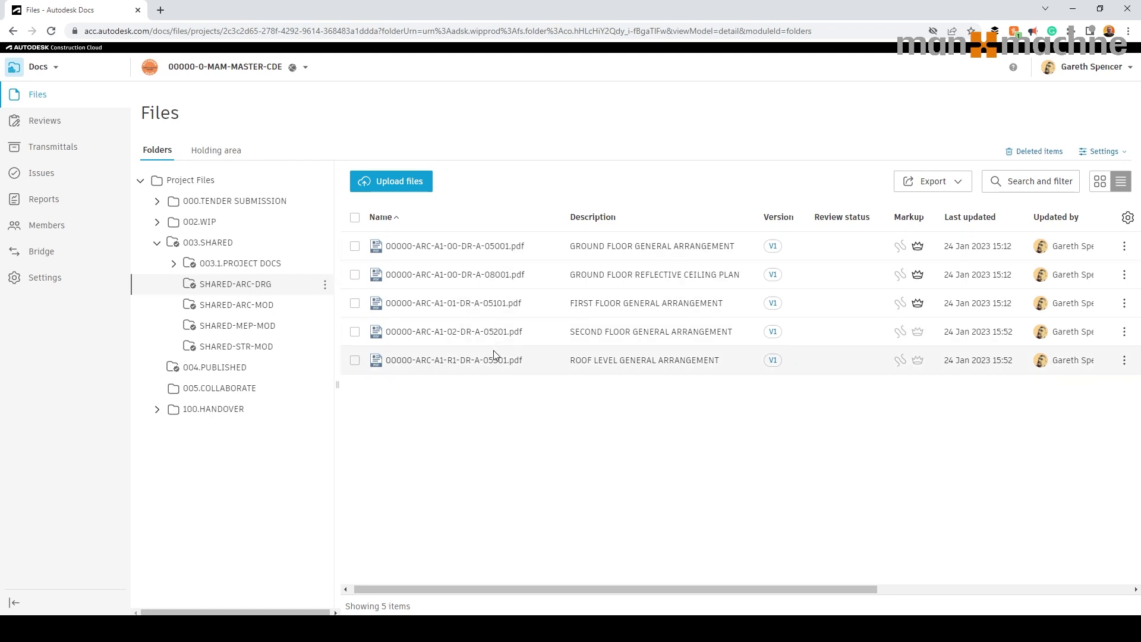
{"action": "mouse_move", "coordinate": [918, 248]}
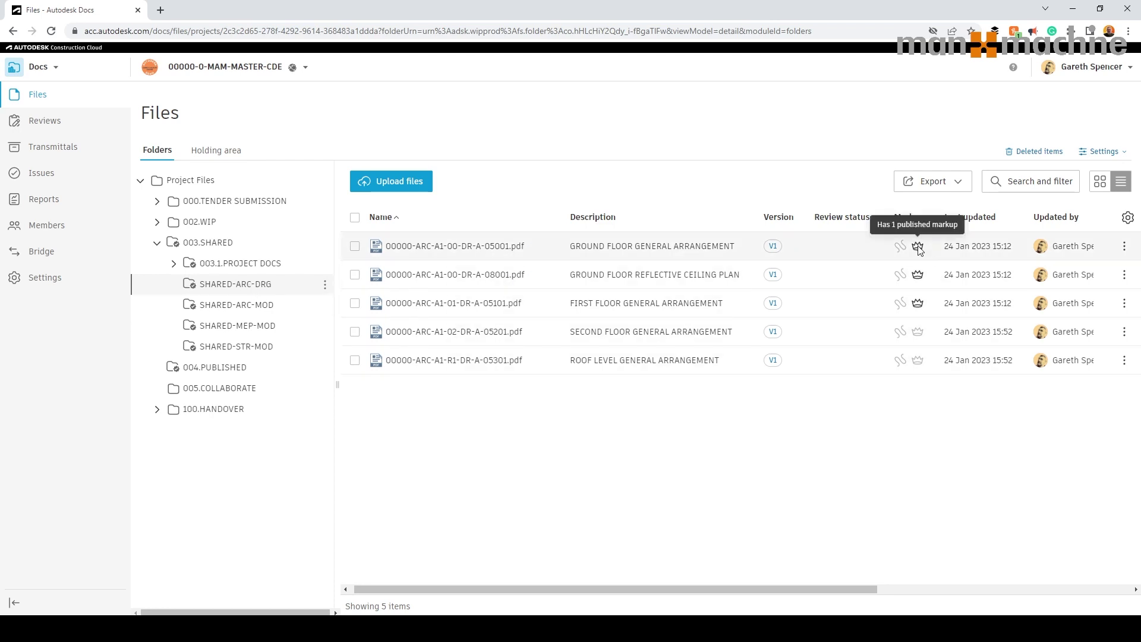
{"action": "left_click", "coordinate": [455, 253]}
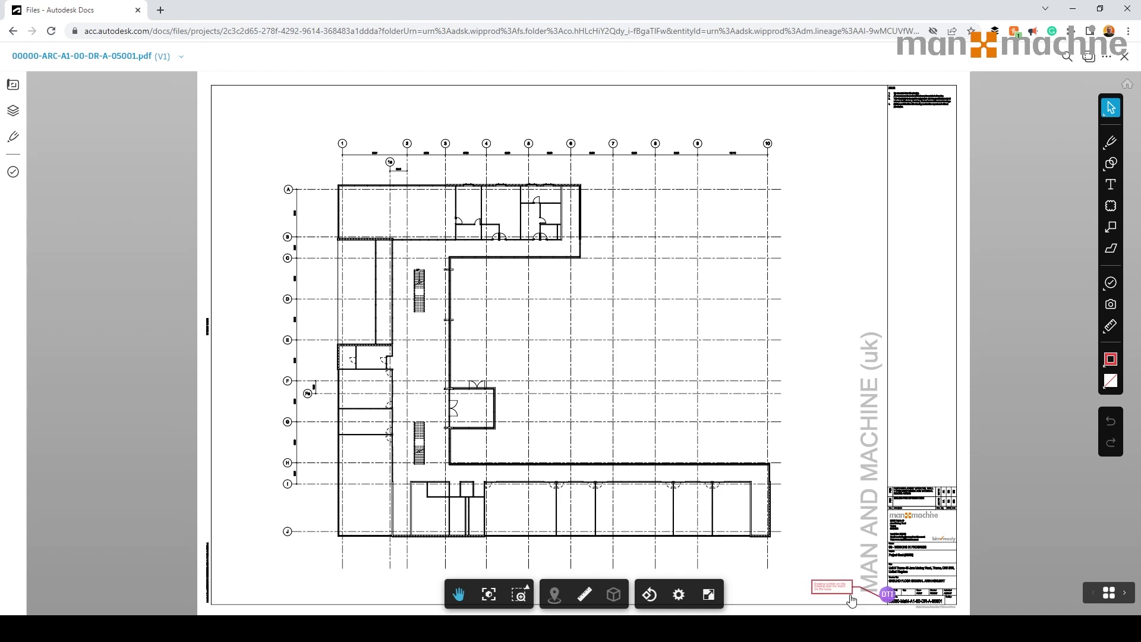
Step: Find the callout in the drawing's markup list and inspect it against the drawing number in the title block
{"action": "left_click", "coordinate": [14, 85]}
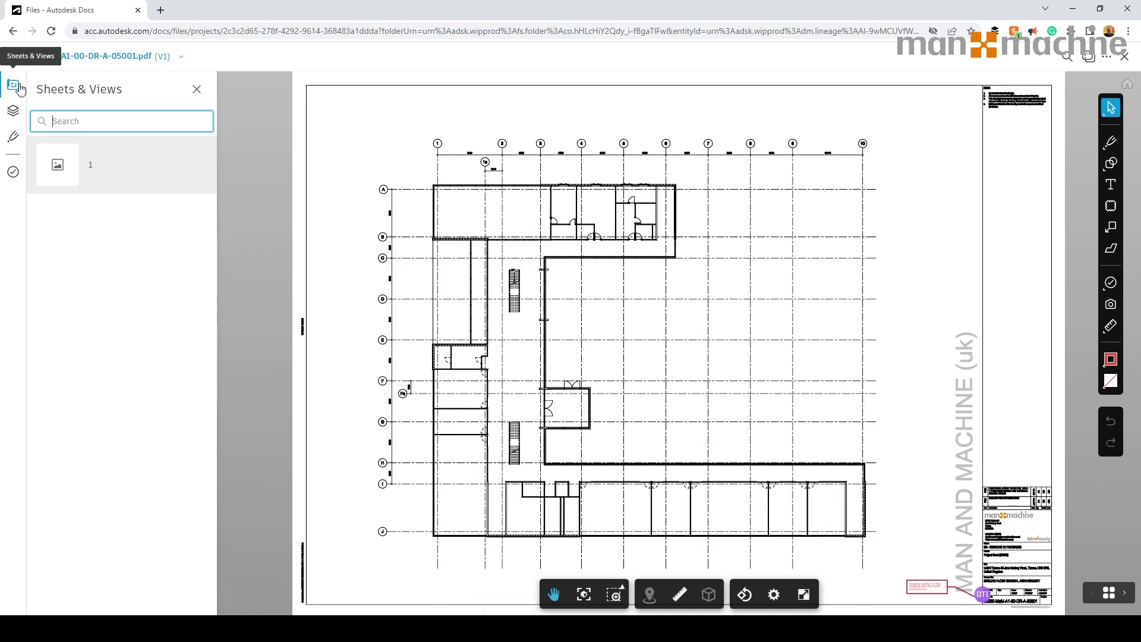
{"action": "left_click", "coordinate": [13, 136]}
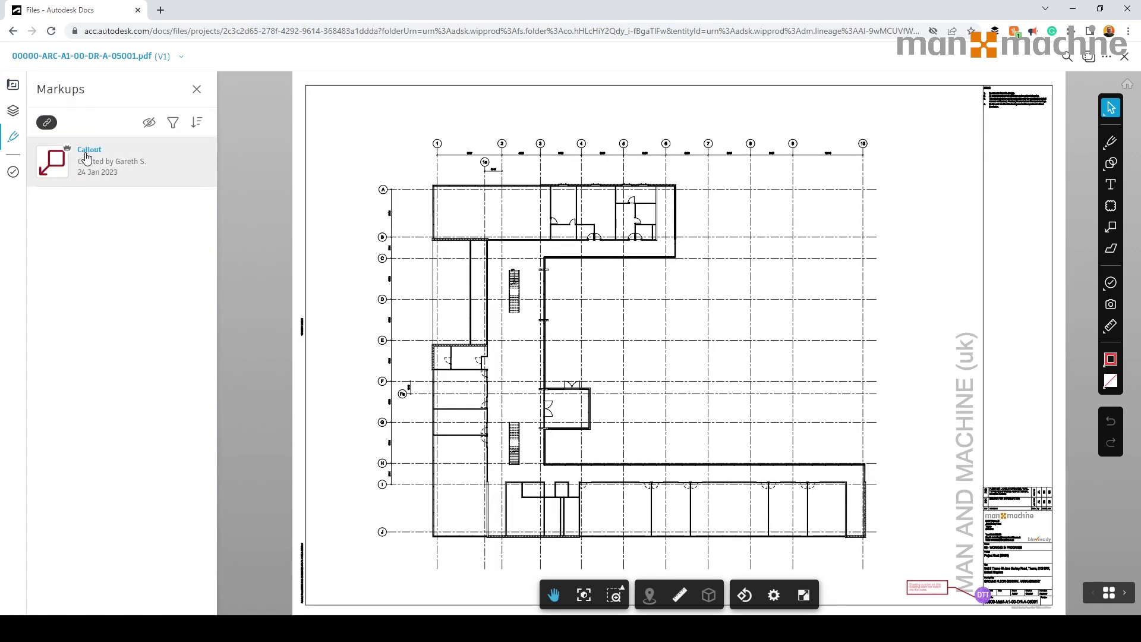
{"action": "left_click", "coordinate": [88, 157]}
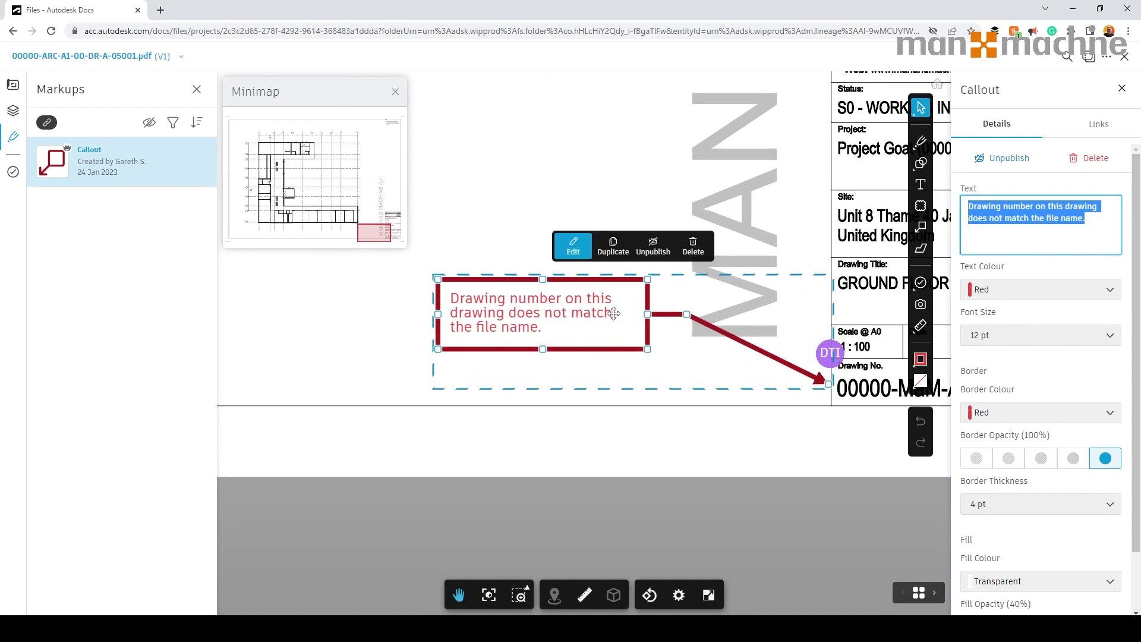
{"action": "mouse_move", "coordinate": [776, 438]}
{"action": "left_mouse_down"}
{"action": "mouse_move", "coordinate": [531, 454]}
{"action": "mouse_move", "coordinate": [511, 485]}
{"action": "left_mouse_up"}
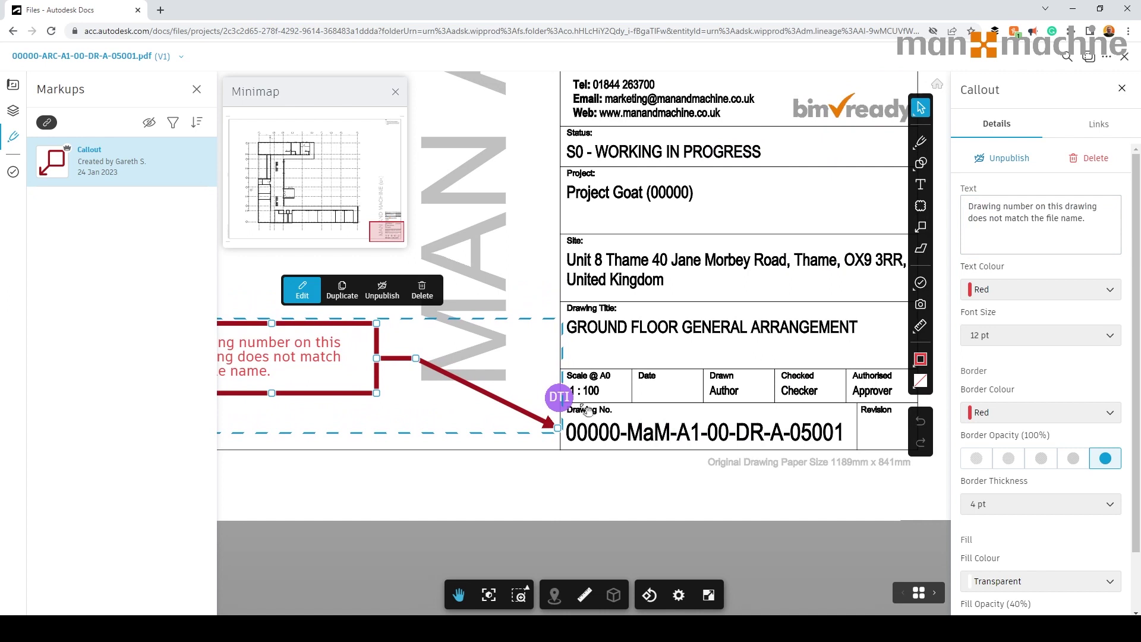
Step: Open the issue pinned beside the drawing number, review its description, assignee, watchers and dates, and close the drawing
{"action": "left_click", "coordinate": [569, 403]}
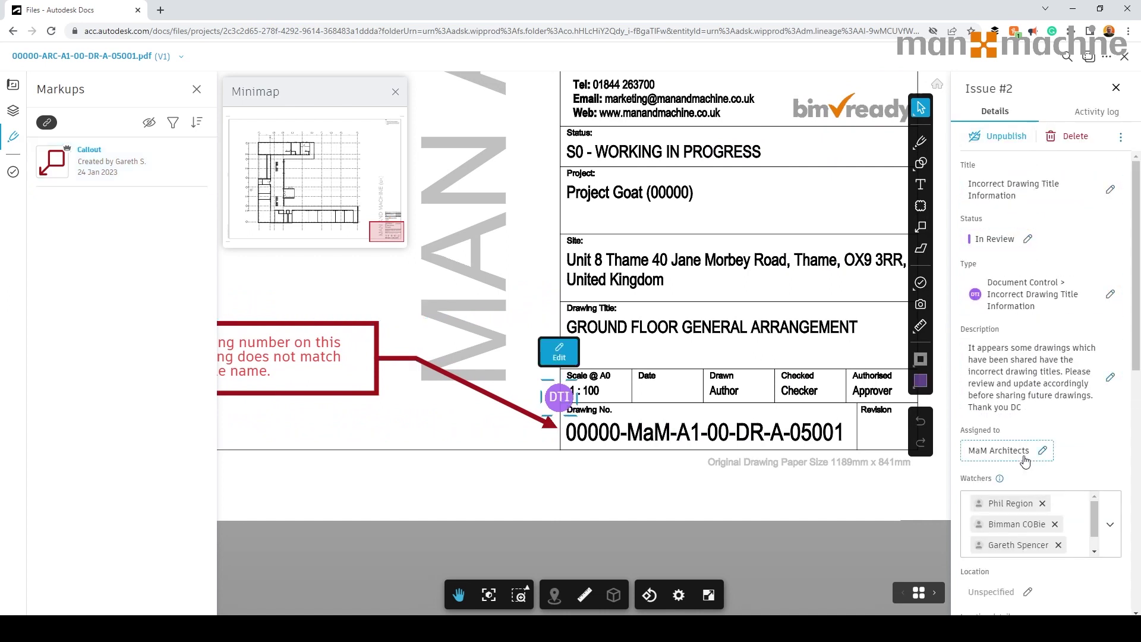
{"action": "scroll", "coordinate": [1029, 520], "scroll_direction": "down", "scroll_amount": 2}
{"action": "scroll", "coordinate": [1025, 410], "scroll_direction": "down", "scroll_amount": 1}
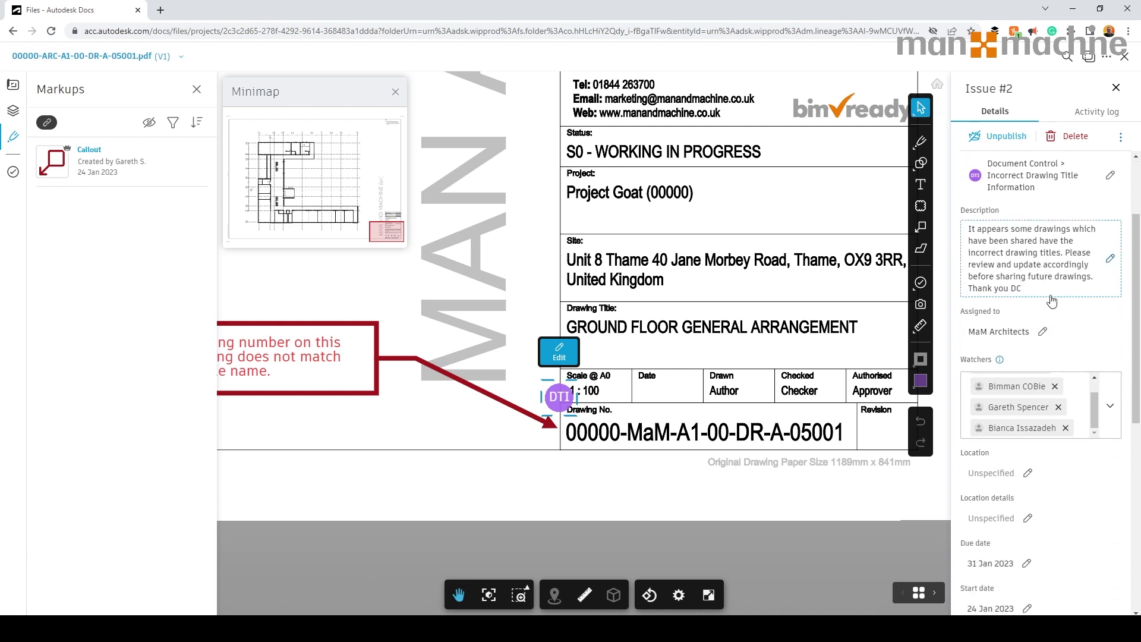
{"action": "scroll", "coordinate": [1029, 368], "scroll_direction": "up", "scroll_amount": 2}
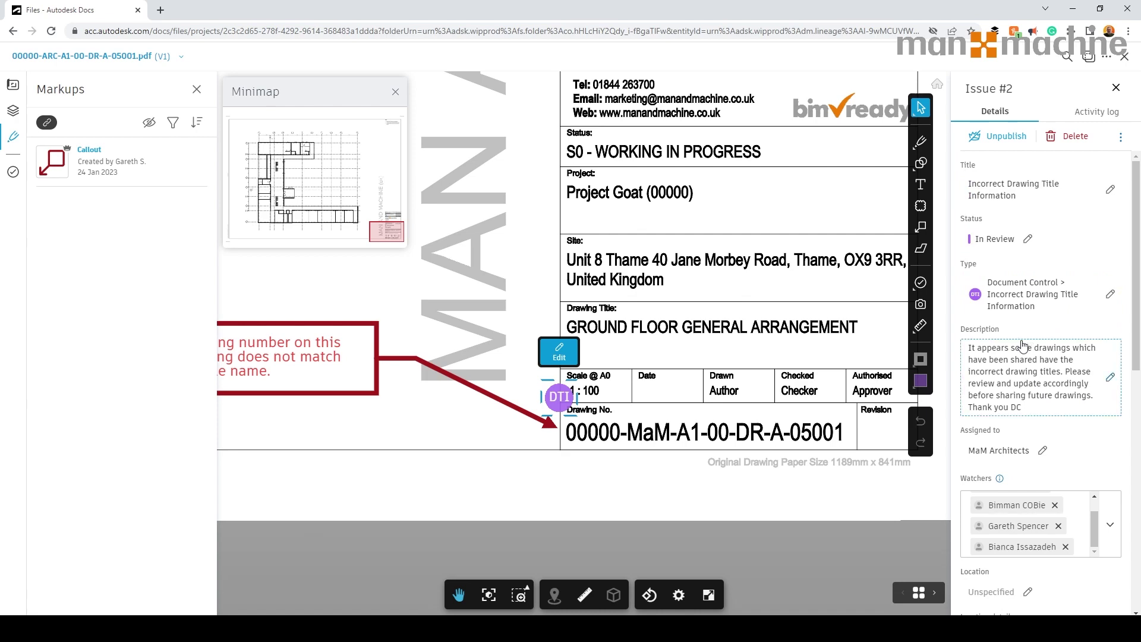
{"action": "left_click", "coordinate": [1125, 56]}
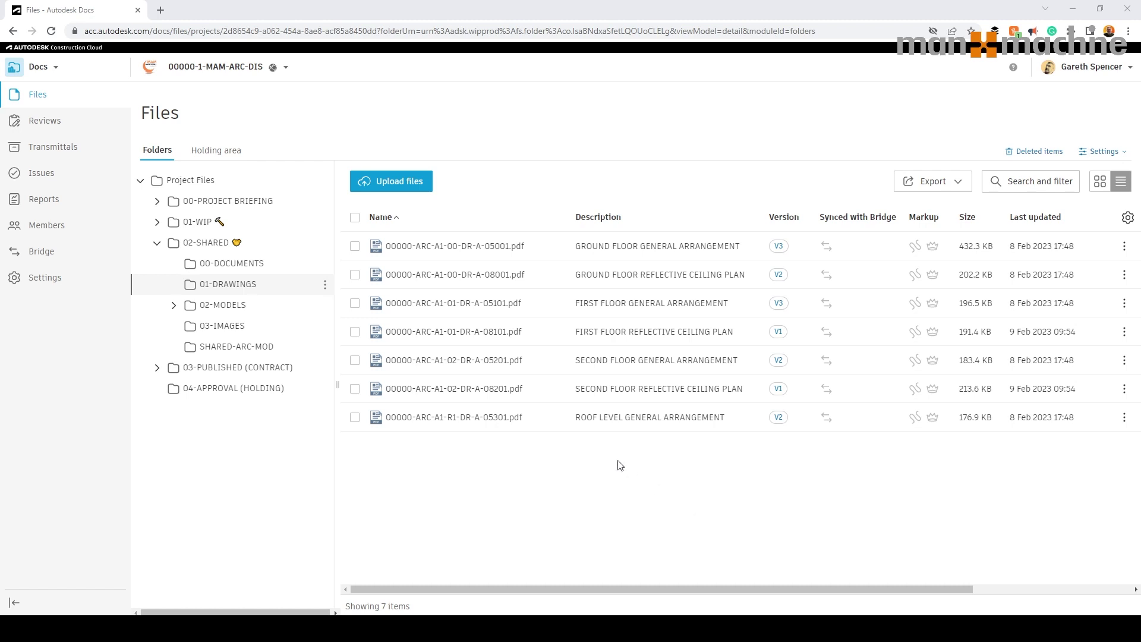
Step: Share all drawings in the 01-DRAWINGS folder with another project under the title "Architecture Drawings for issue 09.02.23"
{"action": "left_click", "coordinate": [354, 219]}
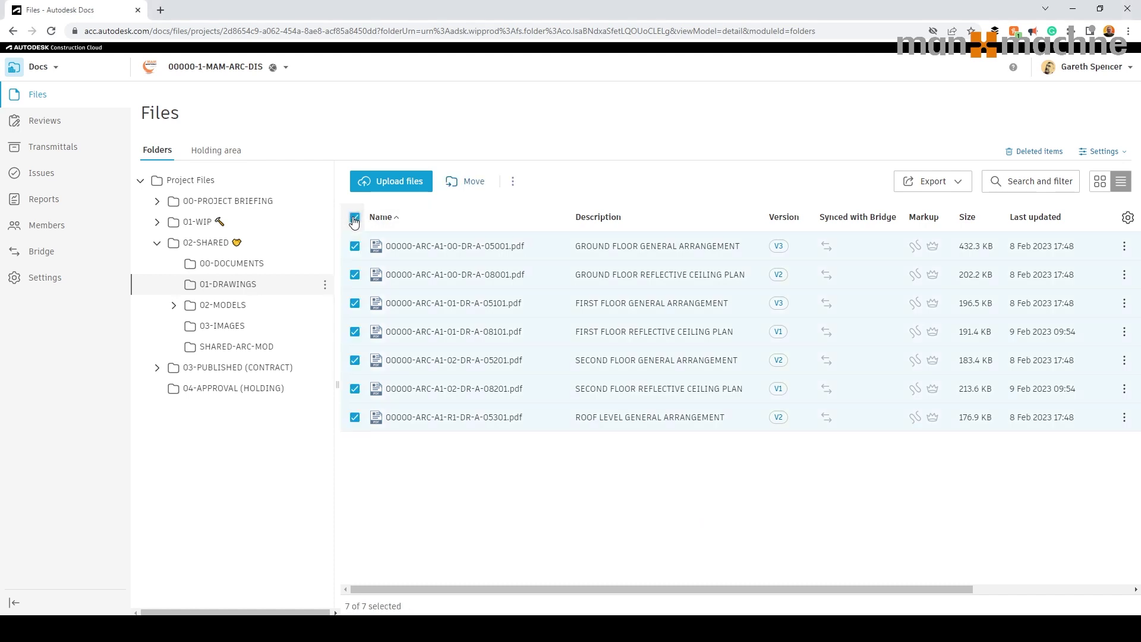
{"action": "left_click", "coordinate": [514, 183]}
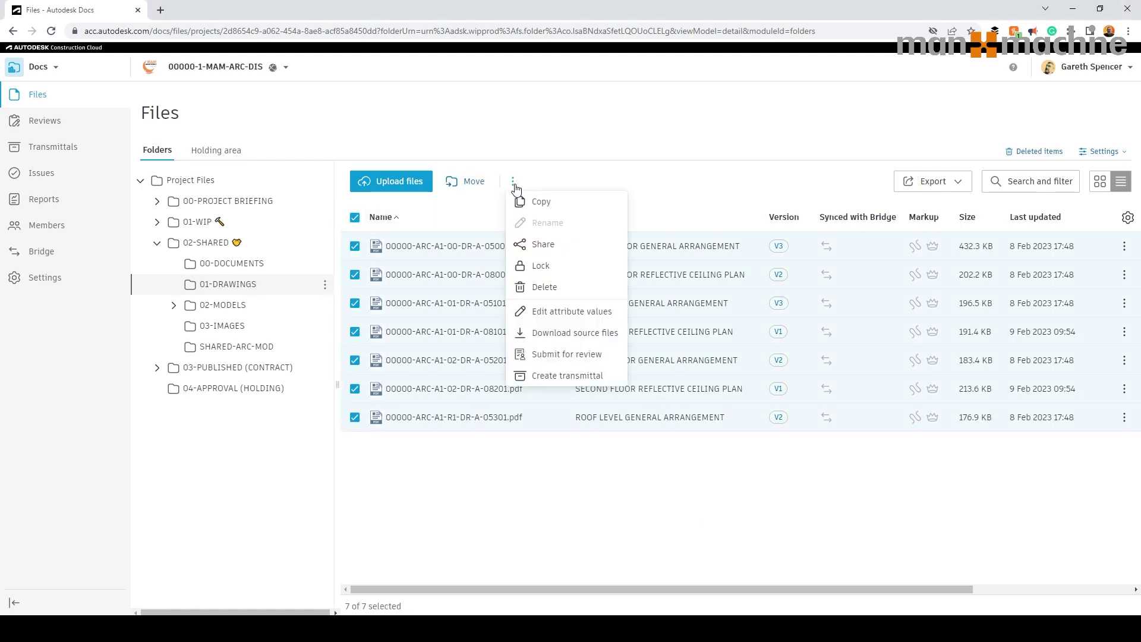
{"action": "left_click", "coordinate": [562, 252]}
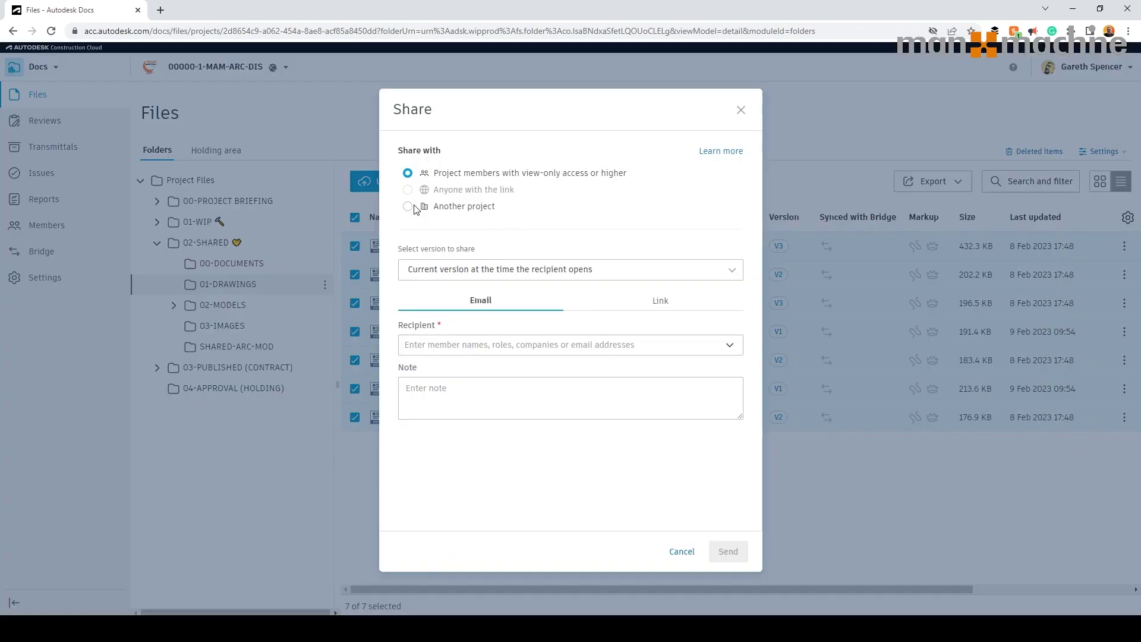
{"action": "left_click", "coordinate": [409, 207]}
{"action": "mouse_move", "coordinate": [450, 248]}
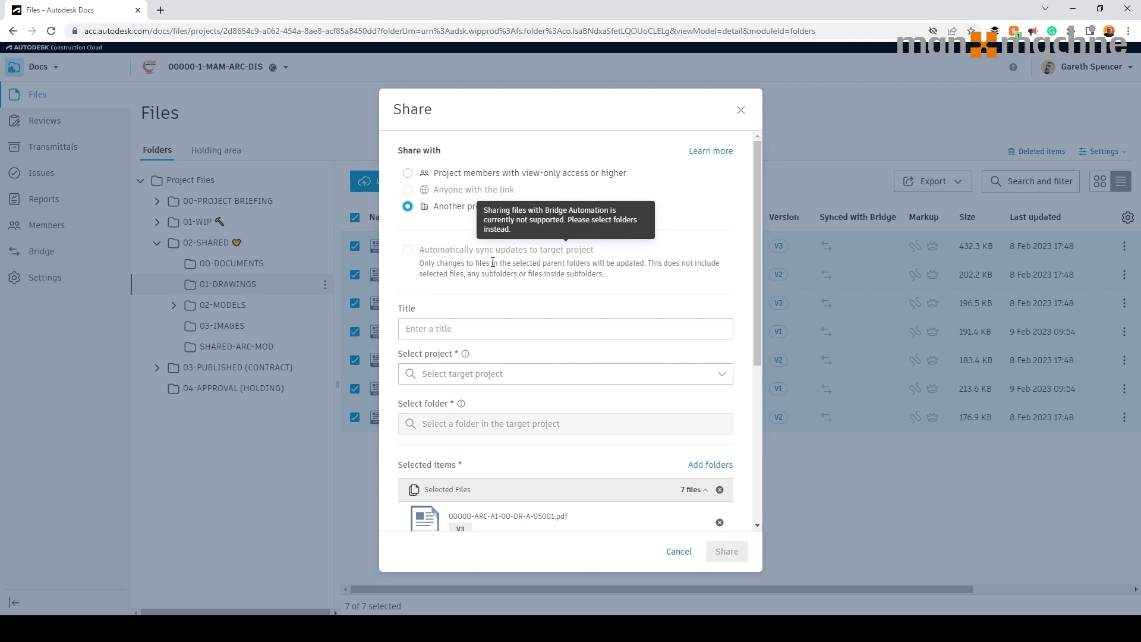
{"action": "left_click", "coordinate": [497, 329]}
{"action": "type", "text": "Architecture Drawings for issue 09.02.23"}
Step: Set the share's target project to 00000-0-MAM-MASTER-CDE and its target folder to SHARED-ARC-DRG inside 003.SHARED
{"action": "left_click", "coordinate": [516, 374]}
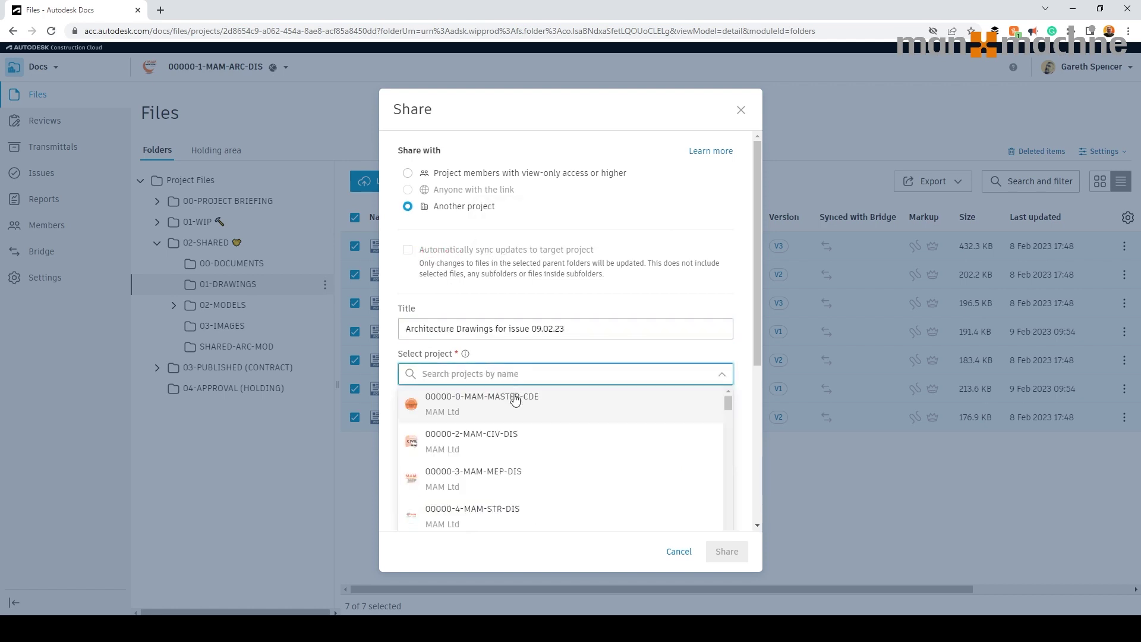
{"action": "left_click", "coordinate": [513, 404]}
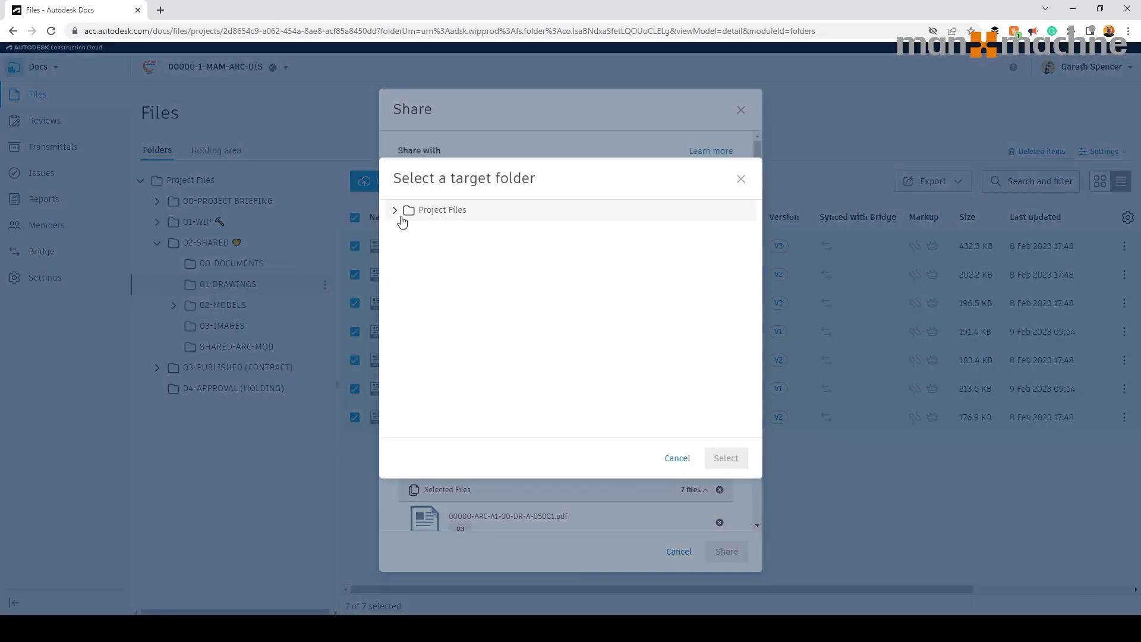
{"action": "left_click", "coordinate": [396, 211]}
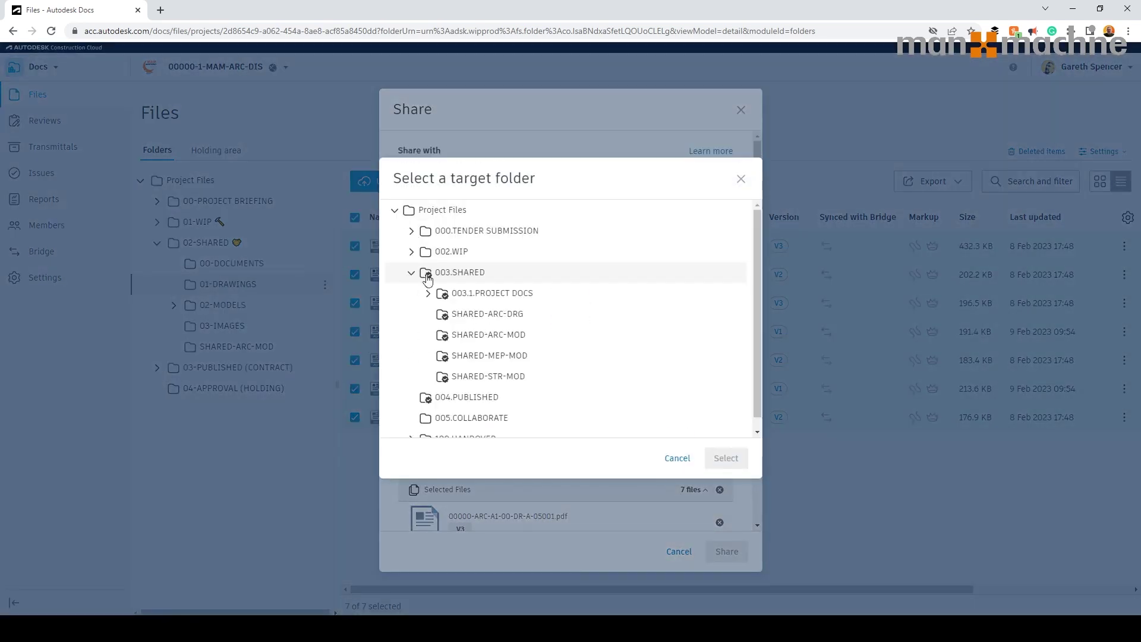
{"action": "double_click", "coordinate": [521, 314]}
Step: Check the selected drawings and the option for adding folders, and send the share to the master CDE
{"action": "scroll", "coordinate": [497, 340], "scroll_direction": "down", "scroll_amount": 2}
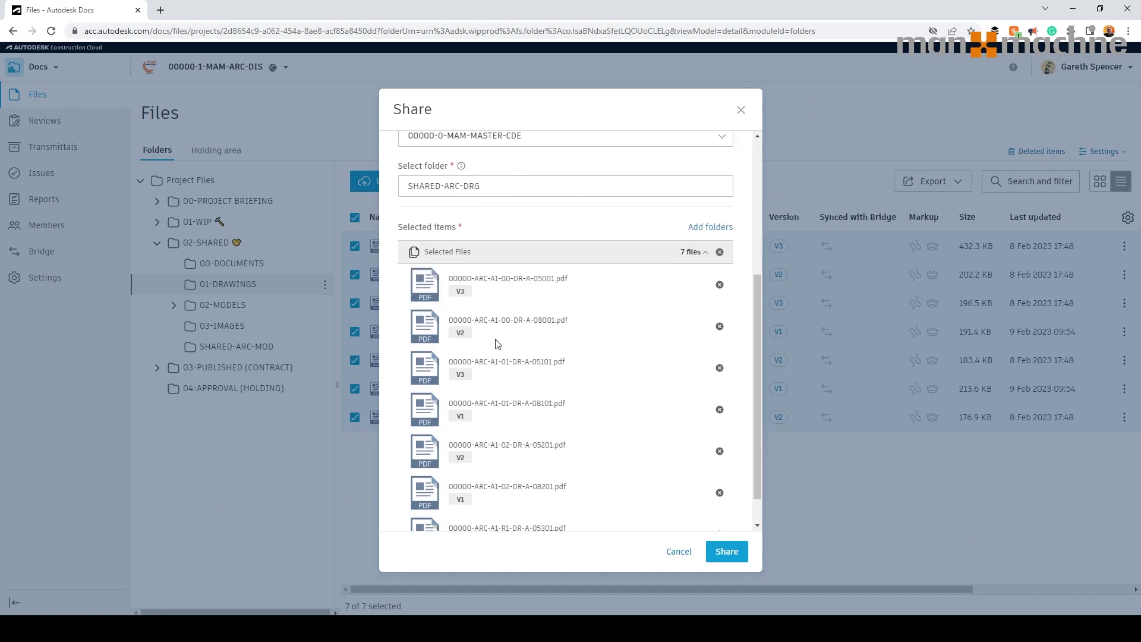
{"action": "scroll", "coordinate": [489, 476], "scroll_direction": "up", "scroll_amount": 3}
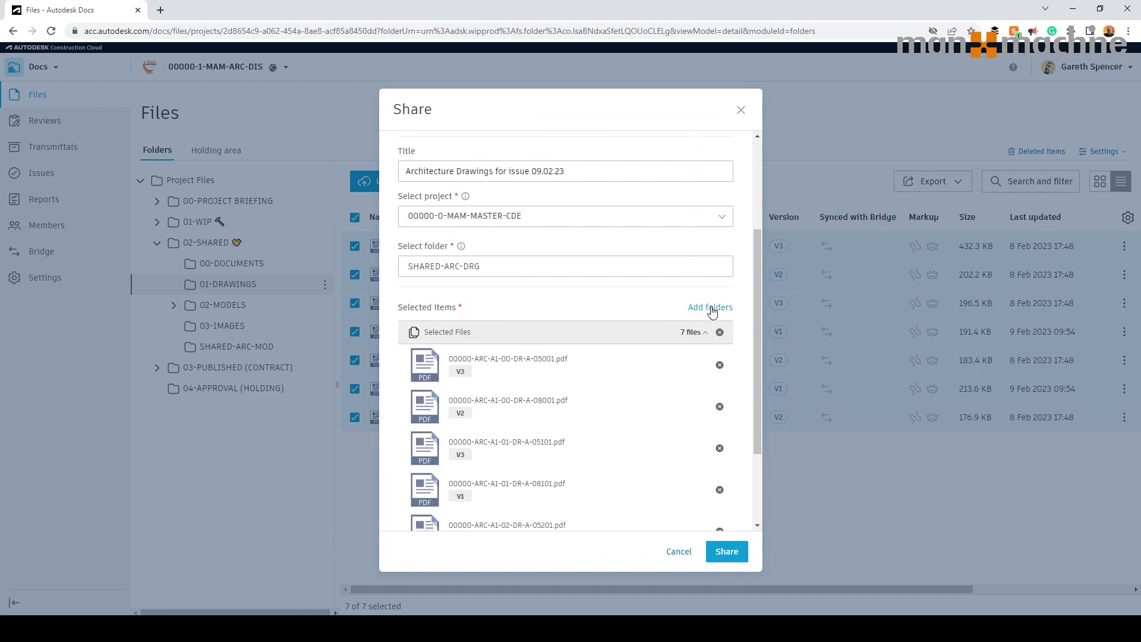
{"action": "left_click", "coordinate": [711, 309]}
{"action": "left_click", "coordinate": [728, 459]}
{"action": "left_click", "coordinate": [727, 551]}
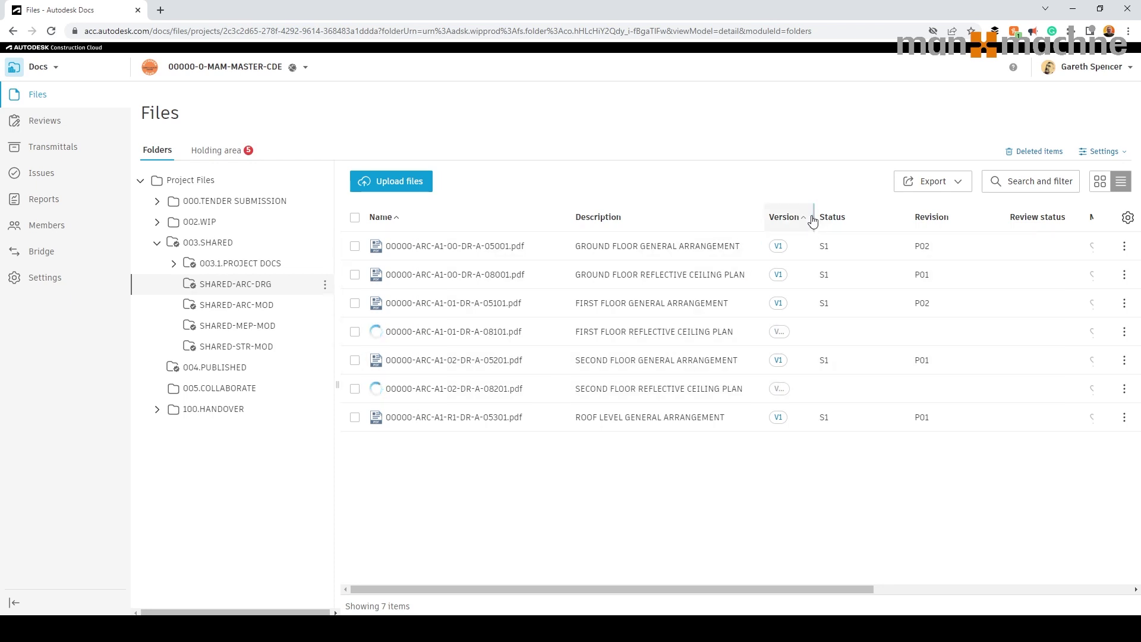
Step: Widen the Version column in the master CDE's SHARED-ARC-DRG folder and look up the incoming Bridge share "Architecture Drawings for issue 09.02.23"
{"action": "left_click_drag", "start_coordinate": [813, 214], "coordinate": [831, 215]}
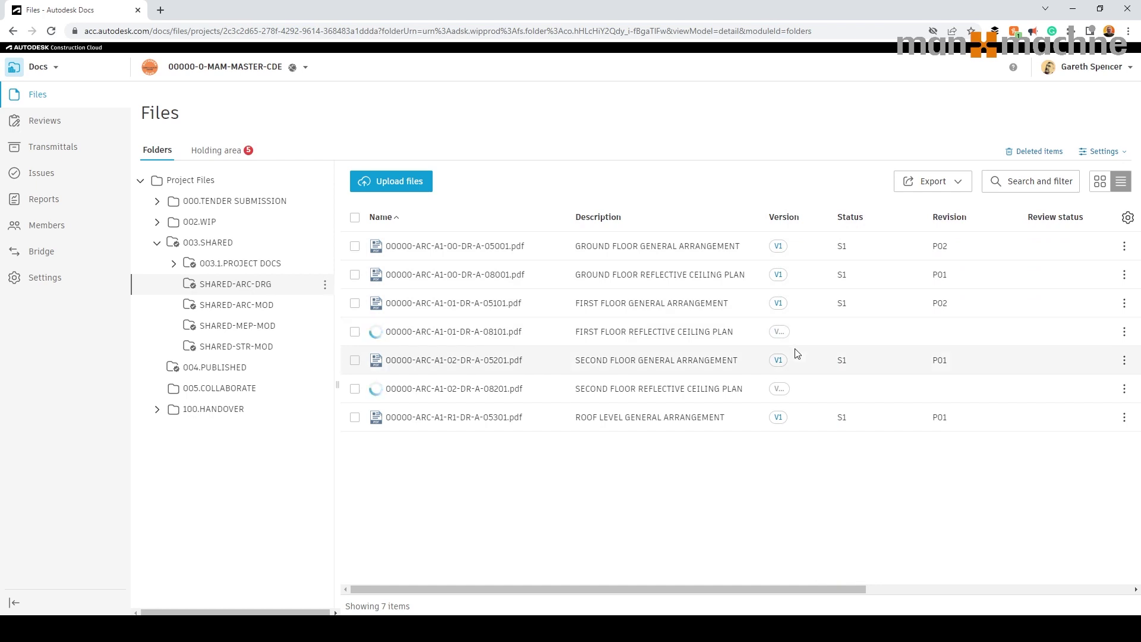
{"action": "left_click", "coordinate": [56, 260]}
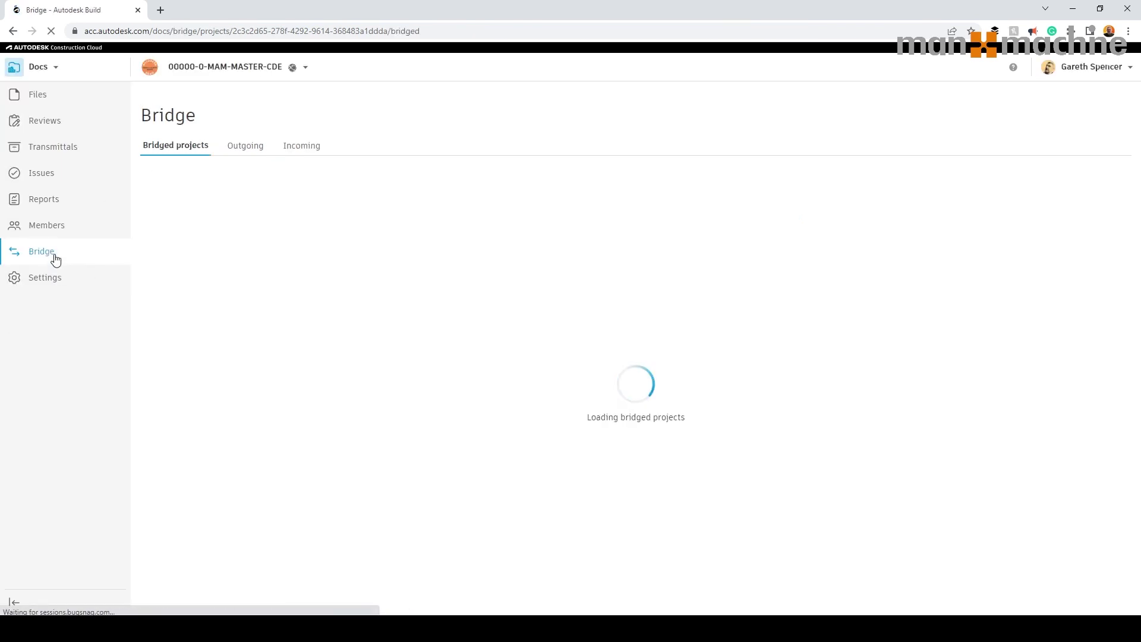
{"action": "left_click", "coordinate": [288, 148]}
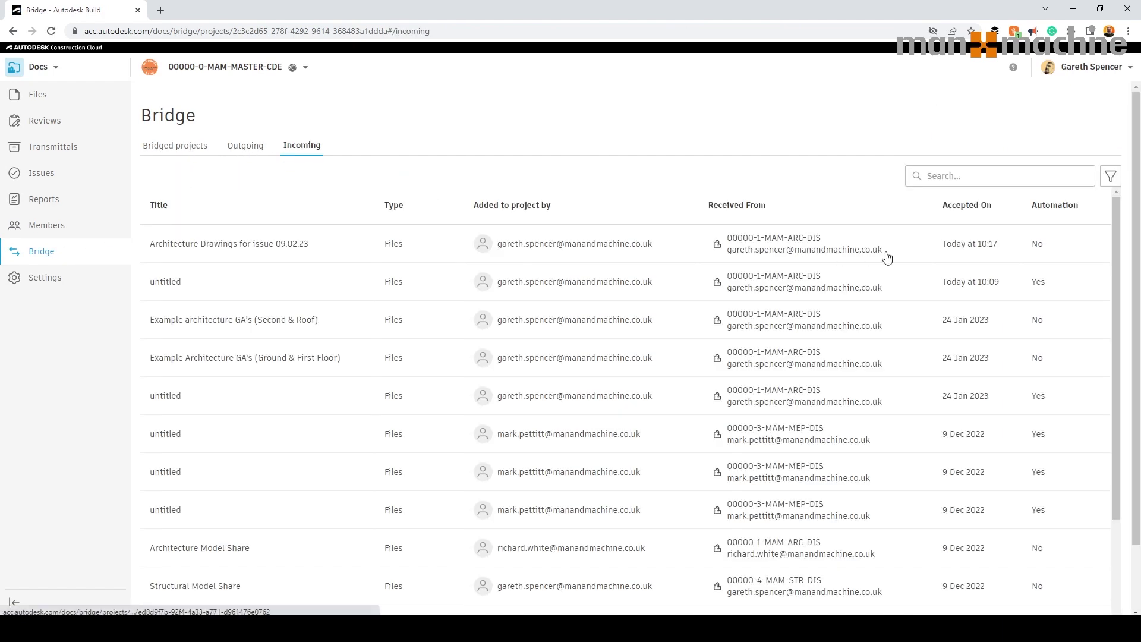
{"action": "left_click", "coordinate": [631, 254]}
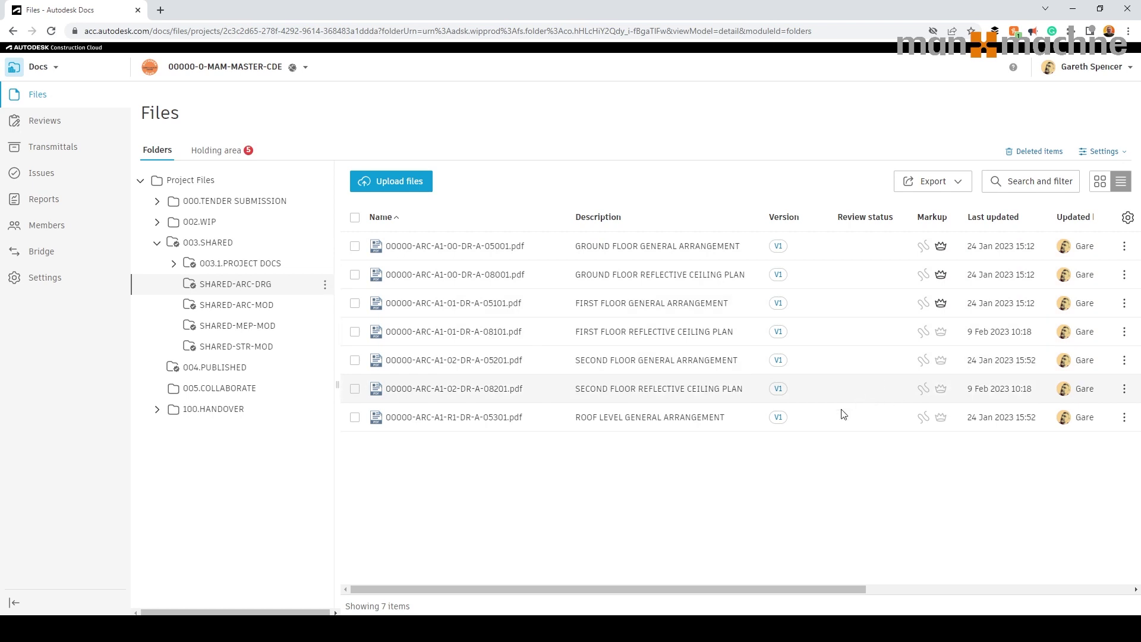
Step: Widen the holding area's file name column and open all the non-conforming drawings for renaming
{"action": "left_click", "coordinate": [228, 154]}
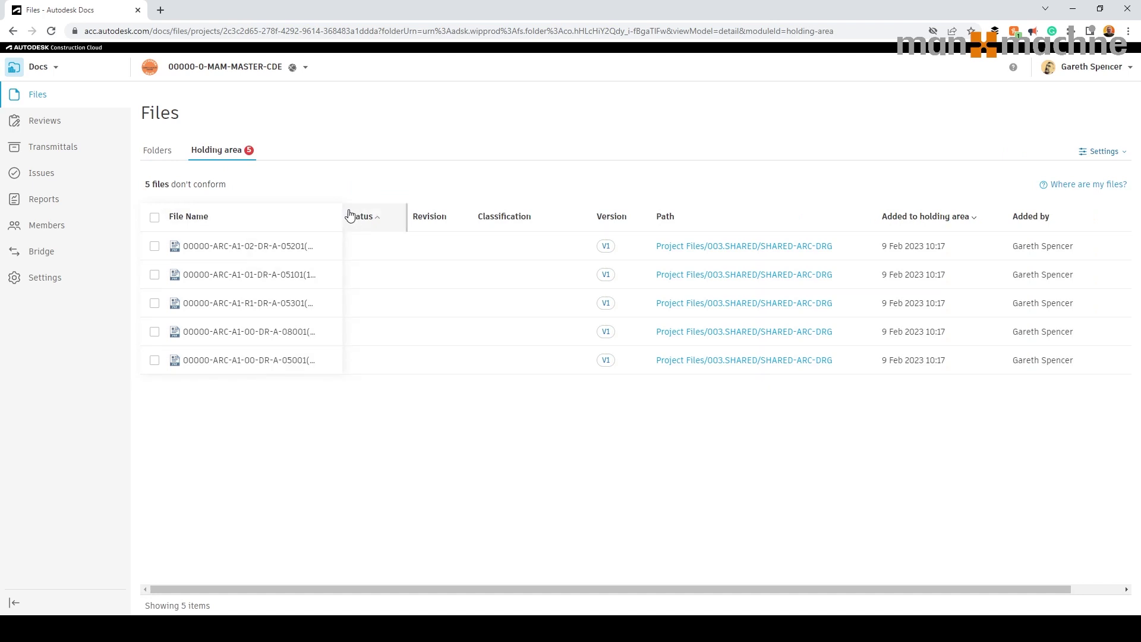
{"action": "left_click_drag", "start_coordinate": [342, 214], "coordinate": [388, 214]}
{"action": "left_click", "coordinate": [156, 218]}
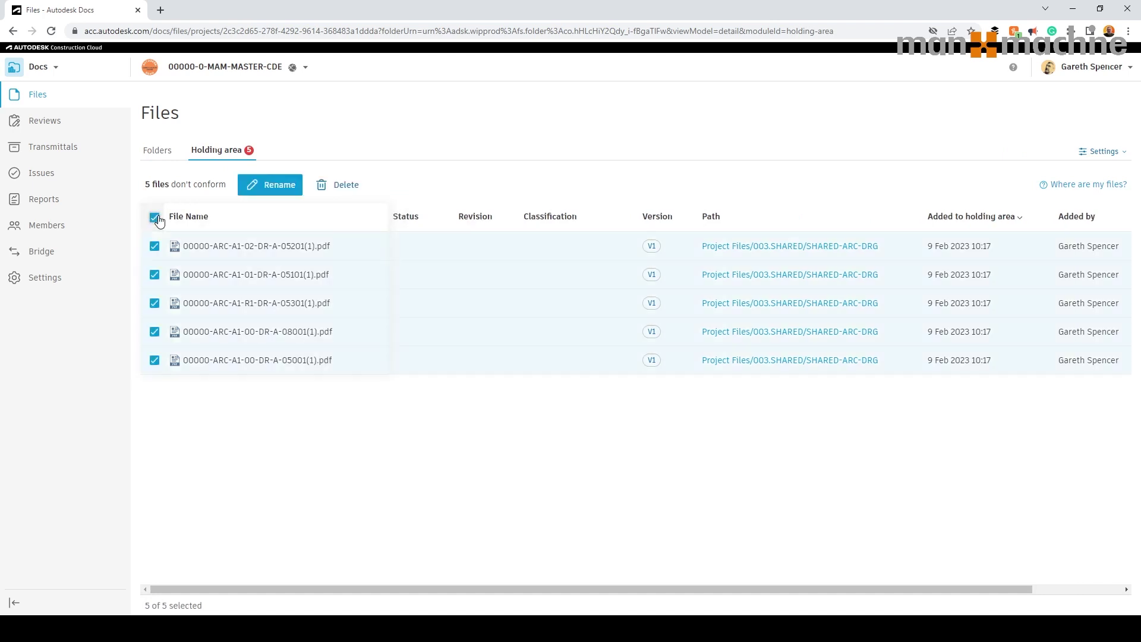
{"action": "left_click", "coordinate": [271, 185]}
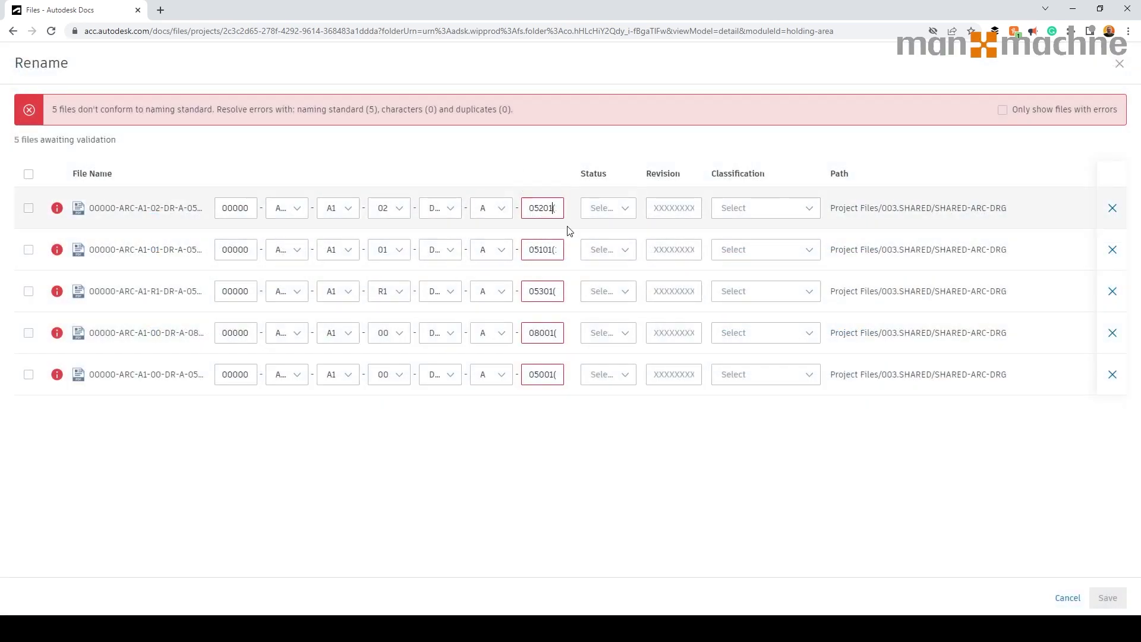
Step: Remove the "(1)" suffix from the held drawings' number fields, save the names and return to the SHARED-ARC-DRG folder
{"action": "key", "text": "Delete"}
{"action": "key", "text": "Delete"}
{"action": "key", "text": "Delete"}
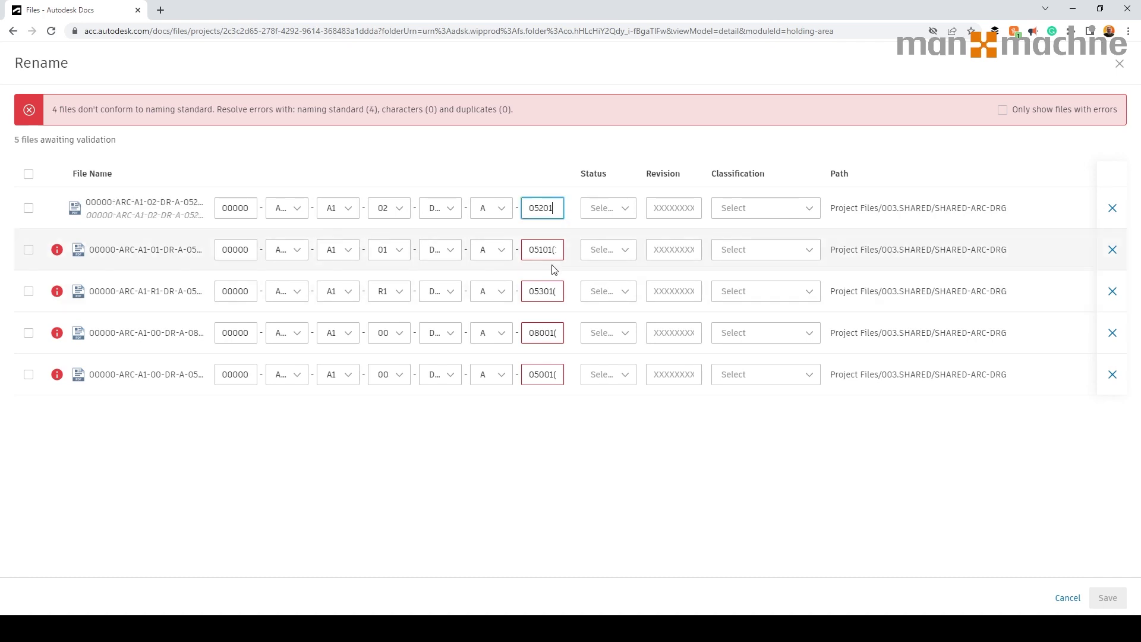
{"action": "left_click", "coordinate": [562, 258]}
{"action": "key", "text": "Delete"}
{"action": "key", "text": "Delete"}
{"action": "key", "text": "Delete"}
{"action": "left_click", "coordinate": [554, 290]}
{"action": "key", "text": "Delete"}
{"action": "key", "text": "Delete"}
{"action": "key", "text": "Delete"}
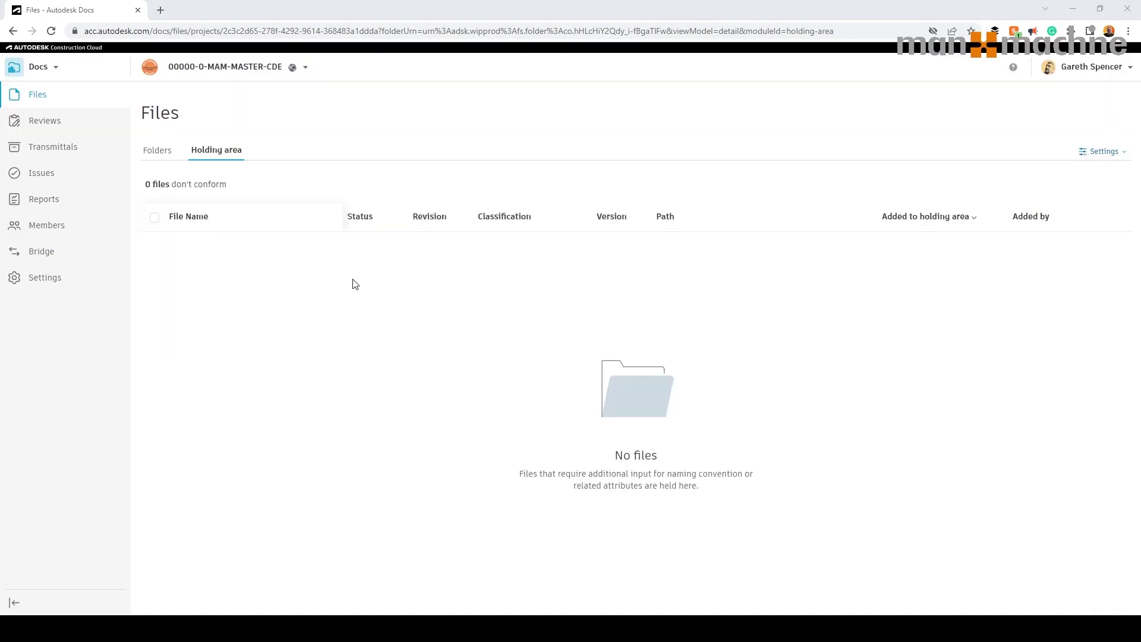
{"action": "left_click", "coordinate": [153, 151]}
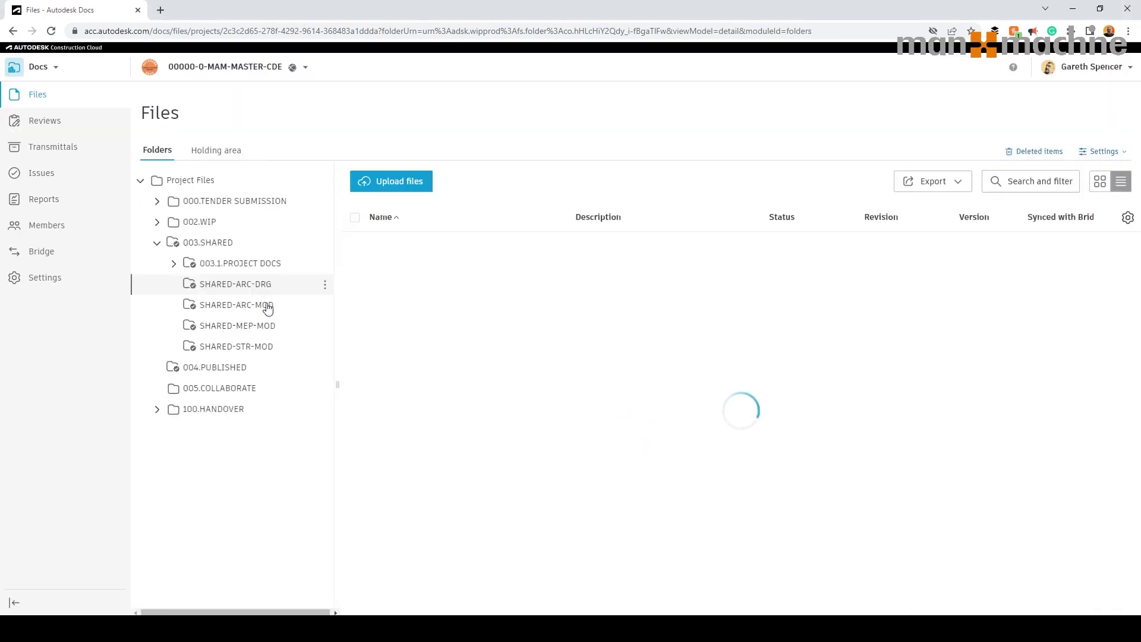